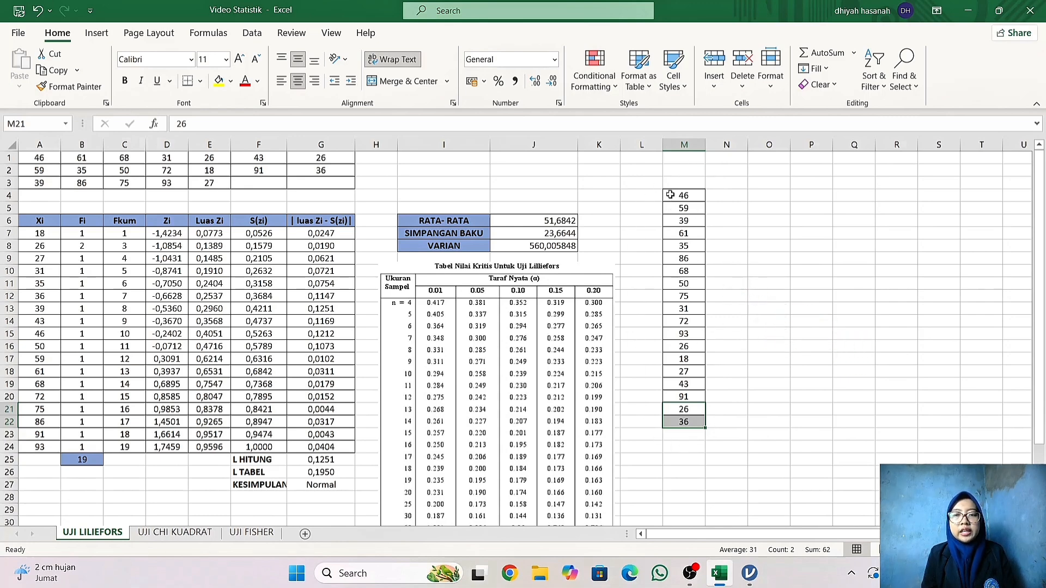
Copy the data values in M4:M22 of the Excel sheet and switch to jamovi to paste them into column A from row 1.
{"action": "left_click_drag", "start_coordinate": [670, 194], "coordinate": [689, 420]}
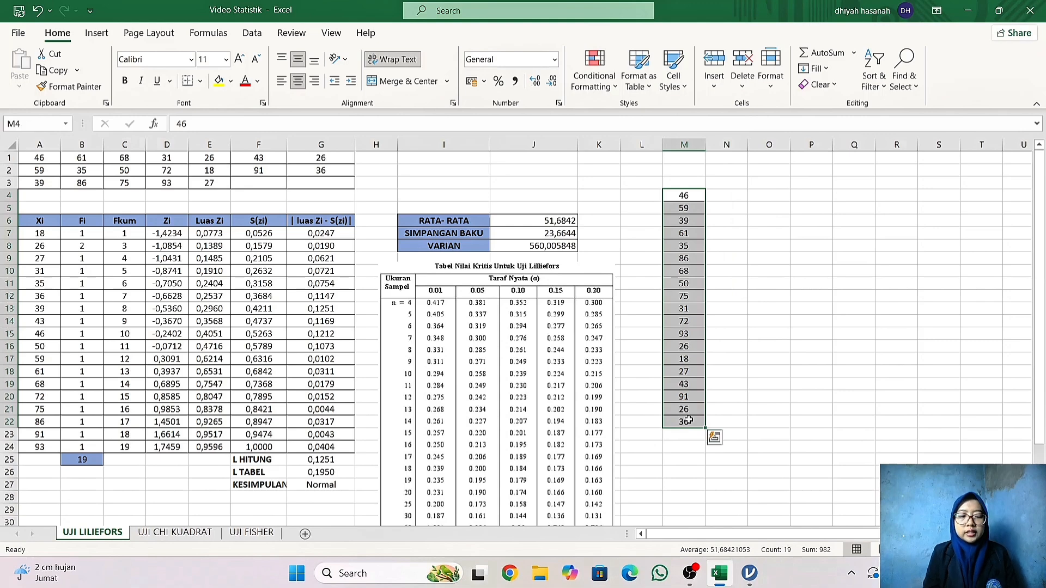
{"action": "key", "text": "ctrl+c"}
{"action": "mouse_move", "coordinate": [749, 580]}
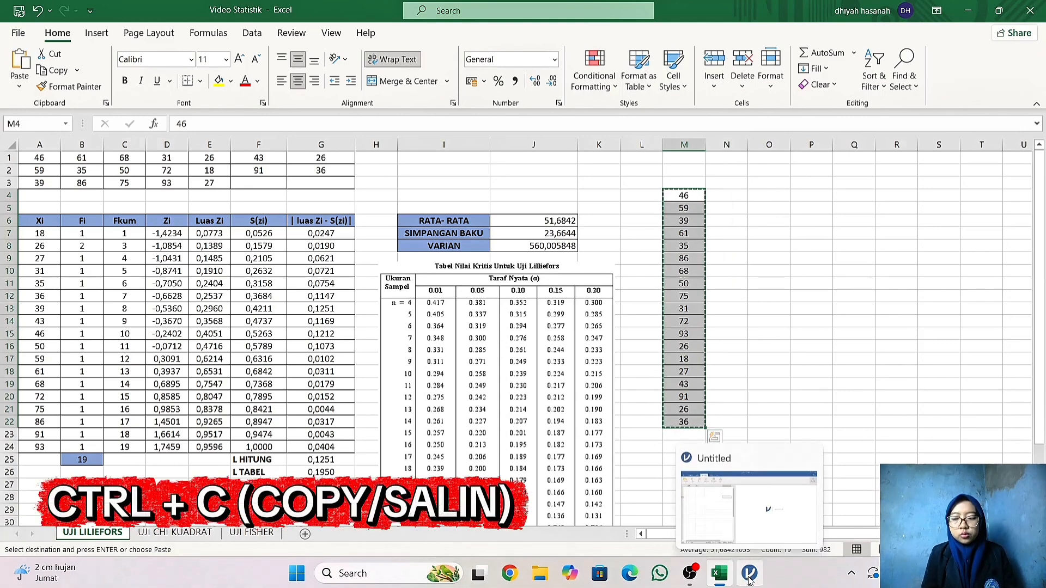
{"action": "left_click", "coordinate": [751, 503]}
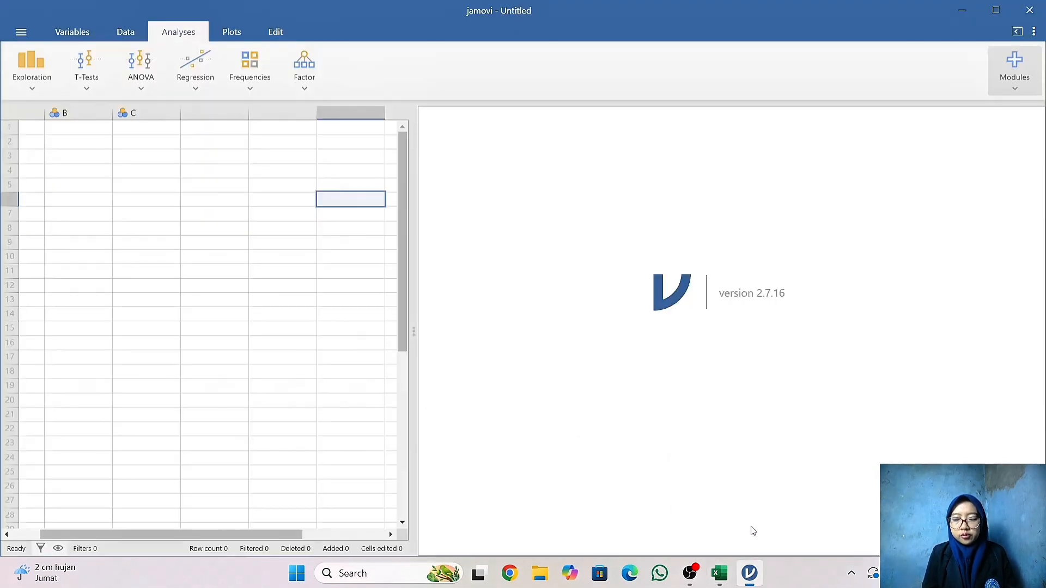
{"action": "scroll", "coordinate": [133, 236], "scroll_direction": "left", "scroll_amount": 1}
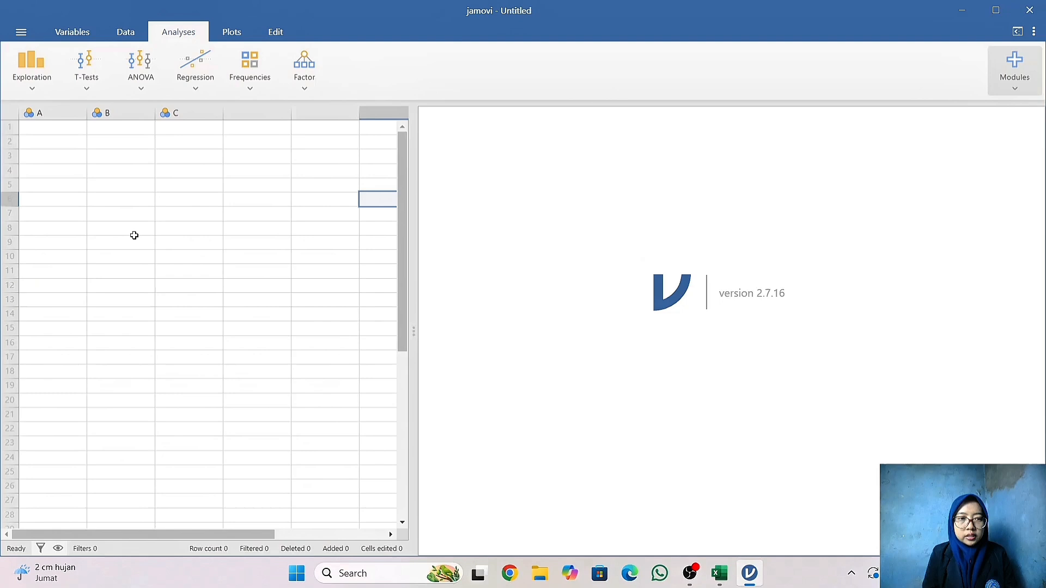
{"action": "left_click", "coordinate": [56, 129]}
{"action": "key", "text": "ctrl+v"}
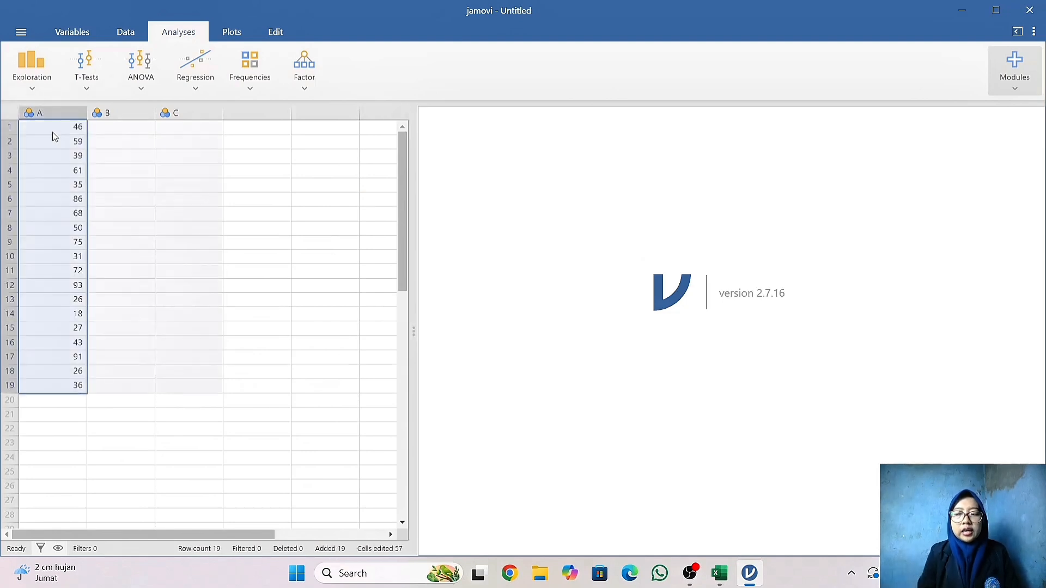
{"action": "left_click", "coordinate": [111, 187]}
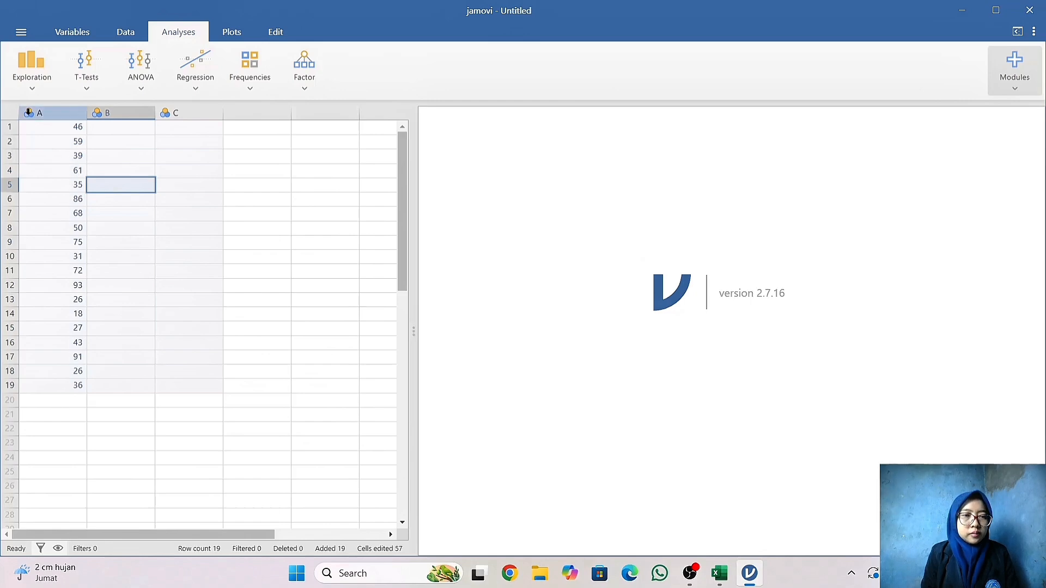
Rename variable A as NILAI SISWA and set its measure type to Continuous.
{"action": "right_click", "coordinate": [44, 113]}
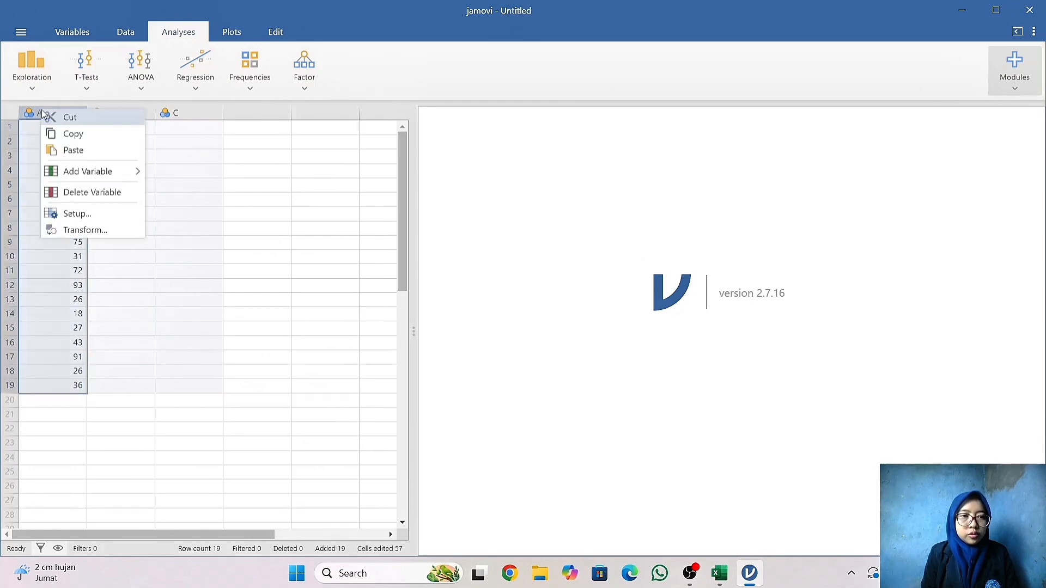
{"action": "left_click", "coordinate": [87, 214]}
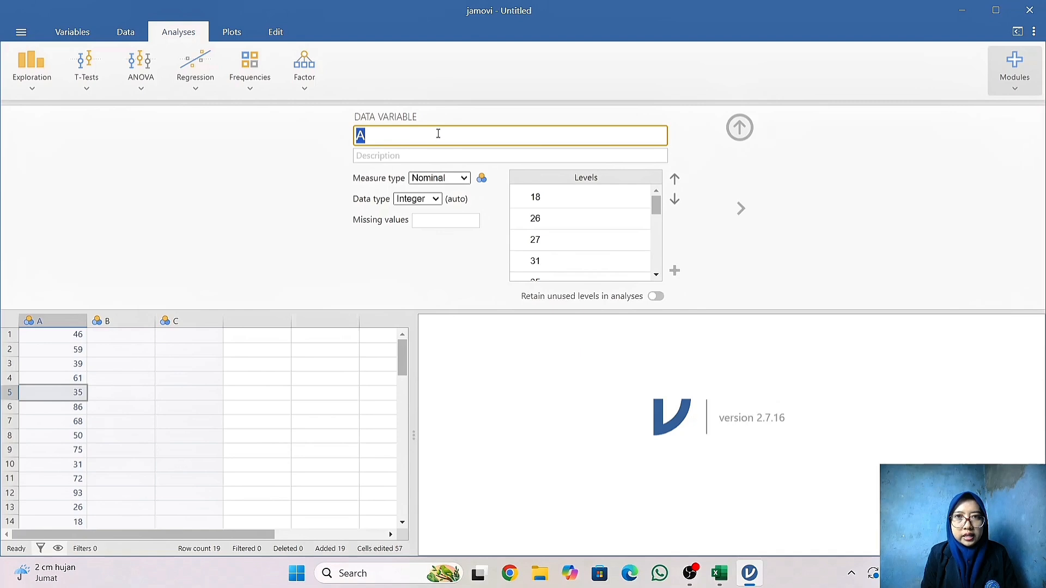
{"action": "left_click", "coordinate": [427, 129]}
{"action": "key", "text": "BackSpace"}
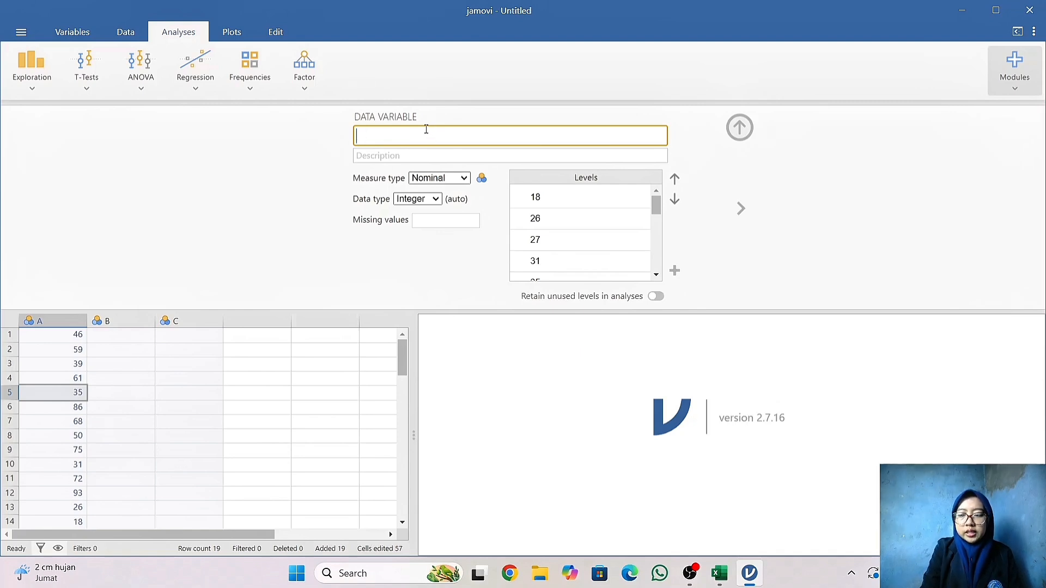
{"action": "type", "text": "NILAI SISWA"}
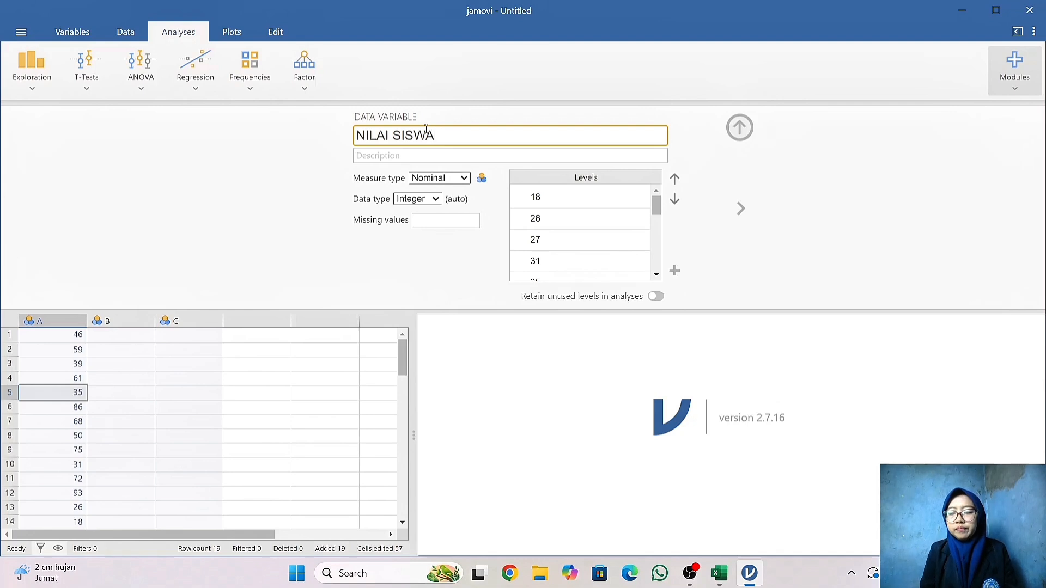
{"action": "left_click", "coordinate": [458, 180]}
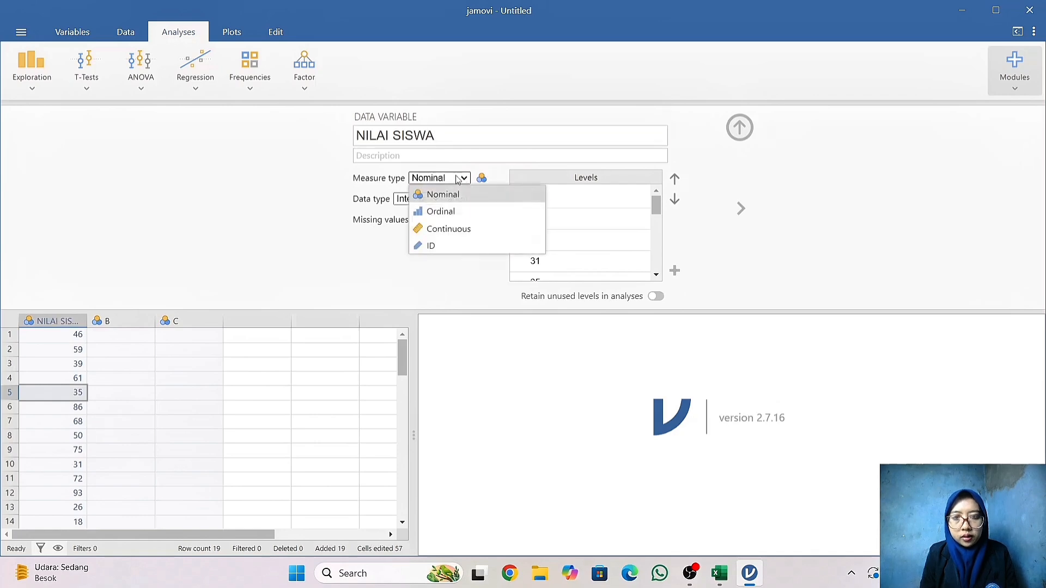
{"action": "left_click", "coordinate": [480, 233]}
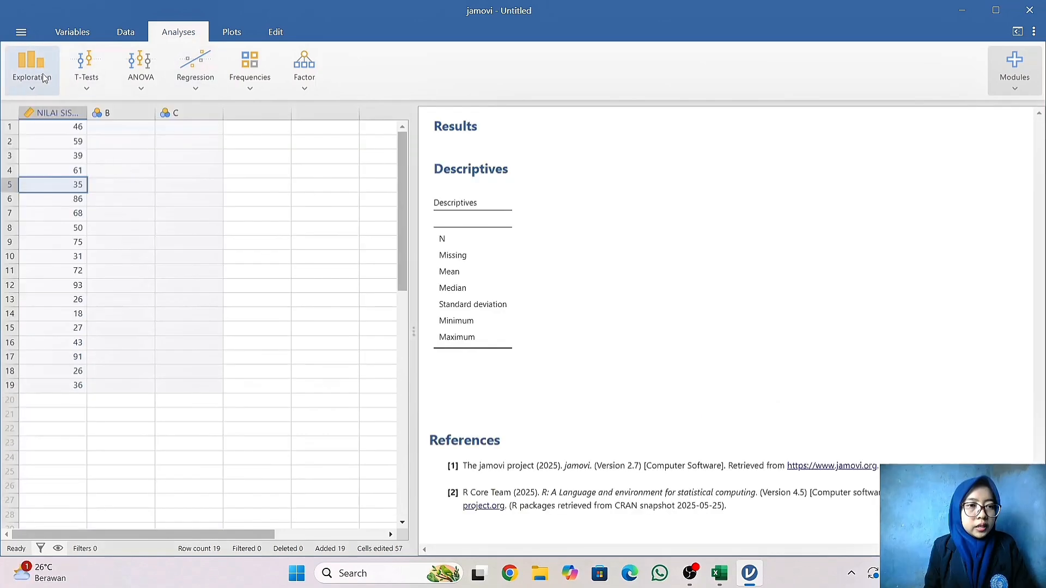
Start a Descriptives analysis with NILAI SISWA as the analysed variable.
{"action": "left_click", "coordinate": [43, 76]}
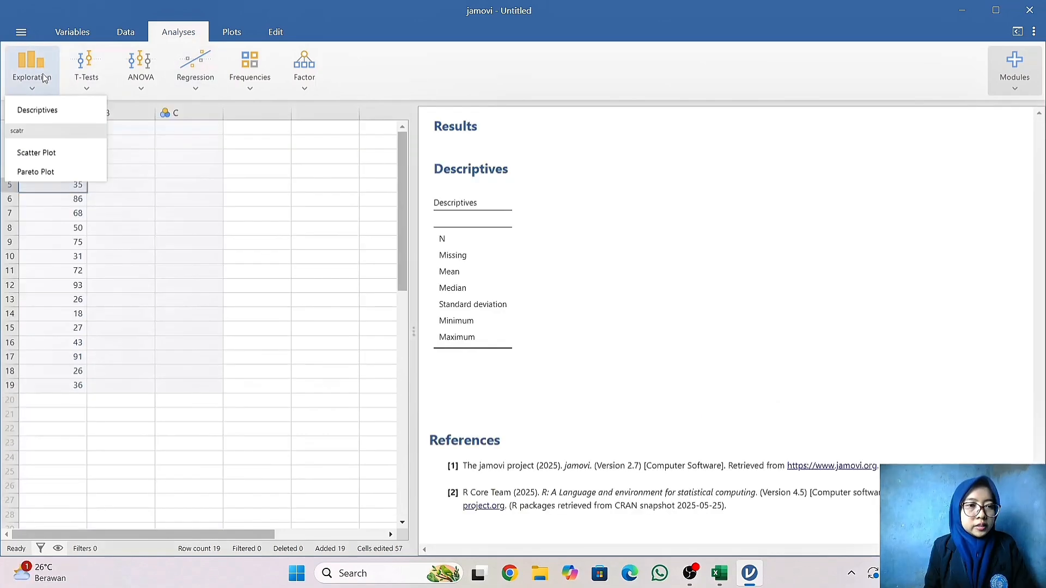
{"action": "left_click", "coordinate": [49, 109]}
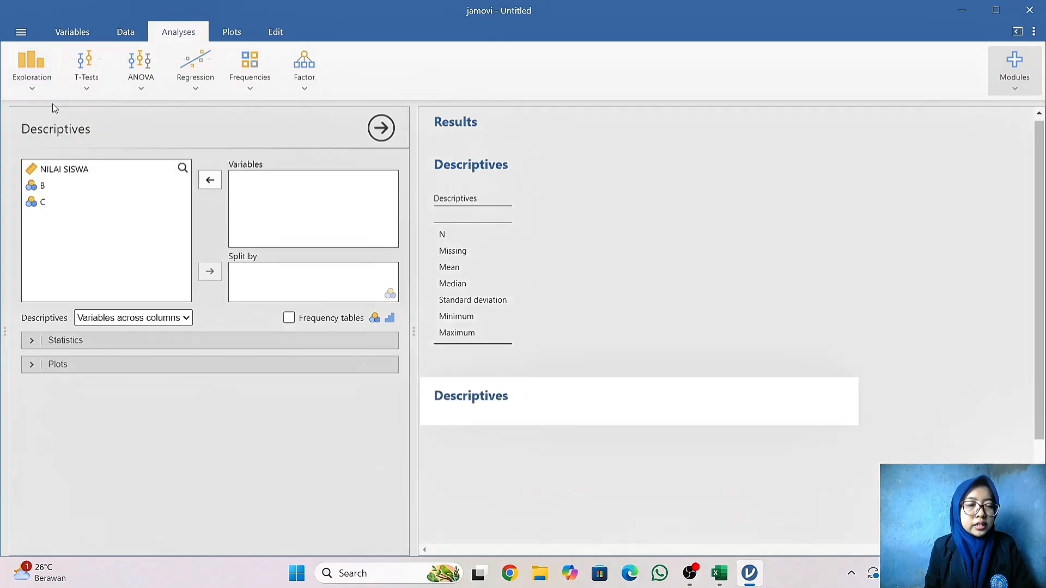
{"action": "left_click", "coordinate": [87, 170]}
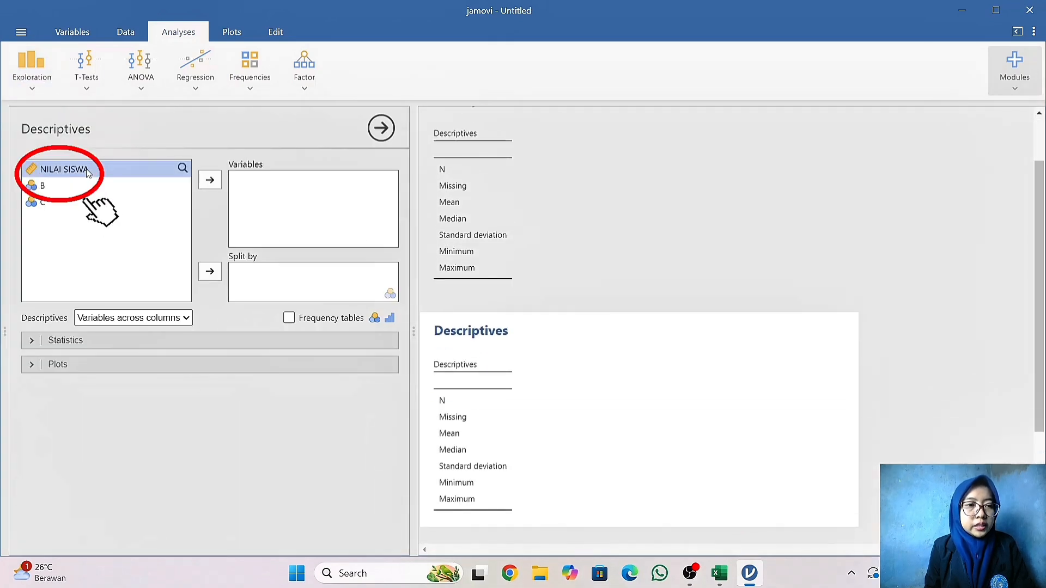
{"action": "left_click", "coordinate": [209, 181]}
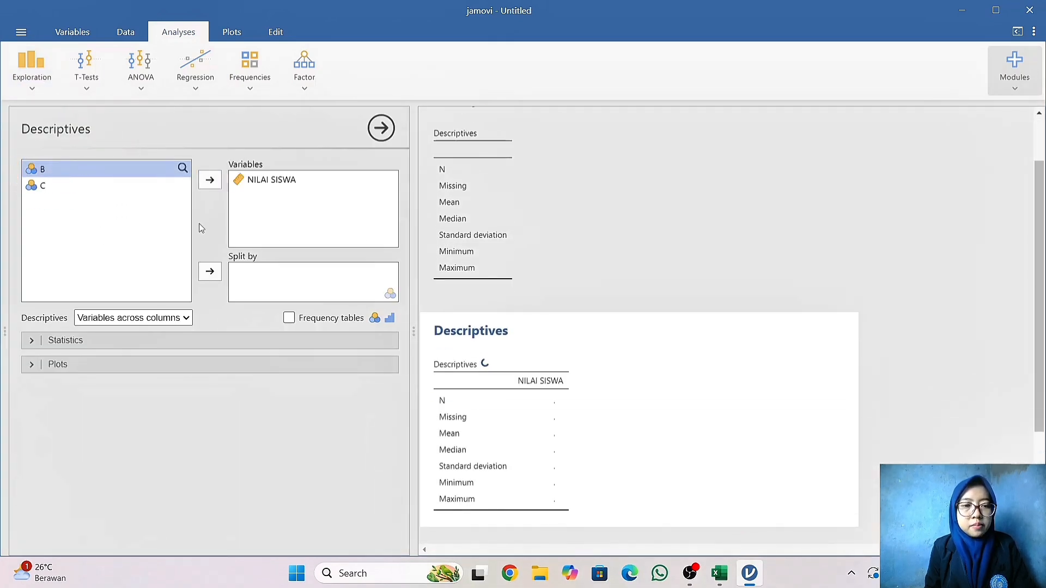
Add the Shapiro-Wilk normality test to the descriptive statistics of NILAI SISWA.
{"action": "left_click", "coordinate": [123, 338]}
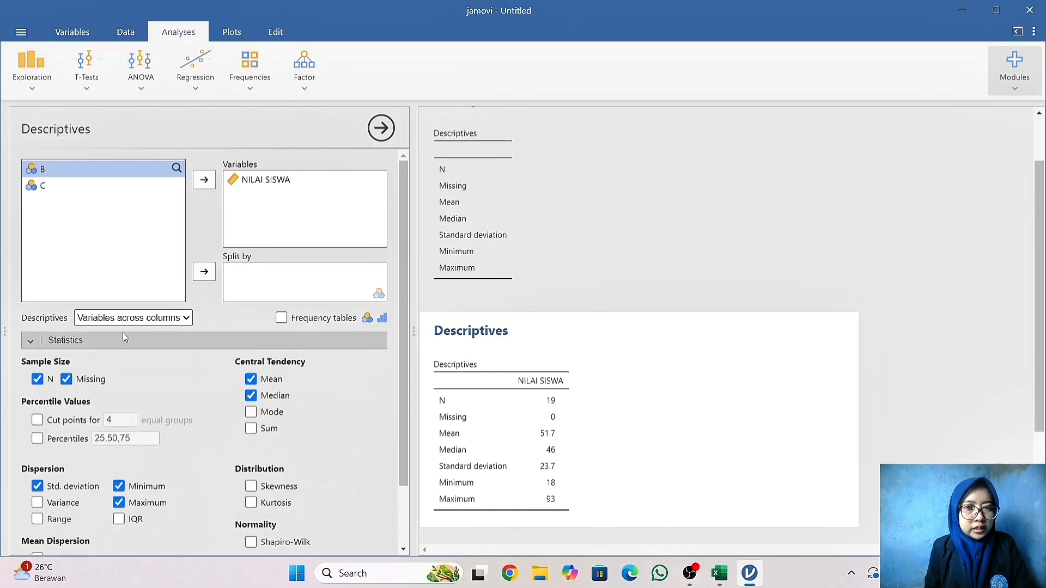
{"action": "scroll", "coordinate": [128, 374], "scroll_direction": "down", "scroll_amount": 2}
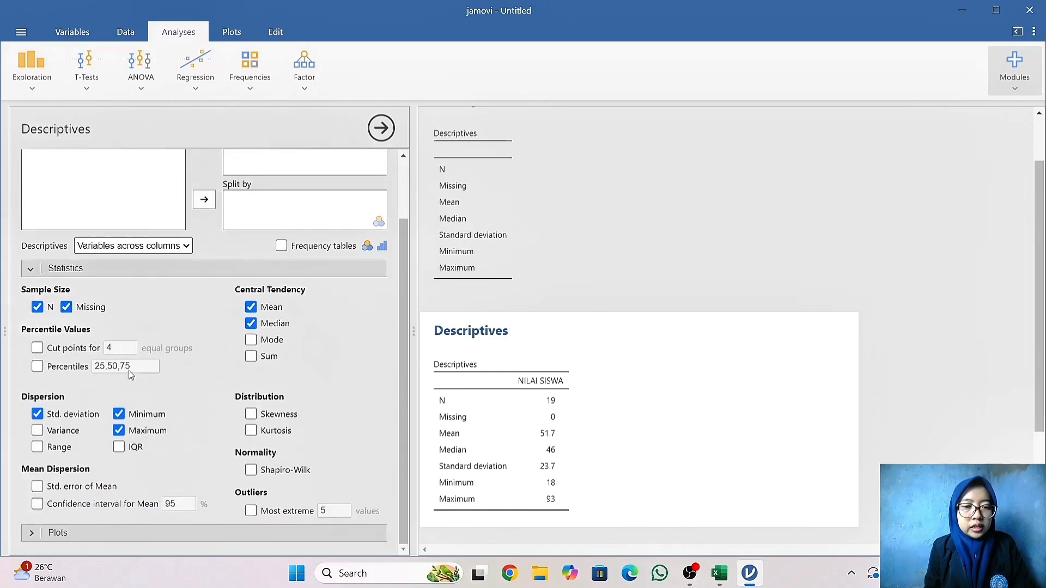
{"action": "left_click", "coordinate": [251, 471]}
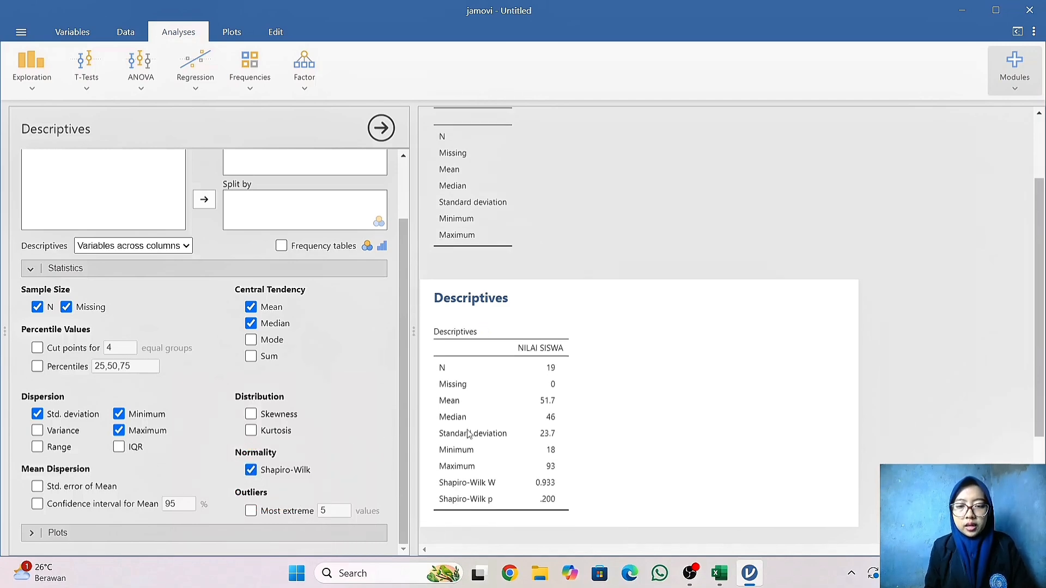
{"action": "scroll", "coordinate": [524, 464], "scroll_direction": "down", "scroll_amount": 3}
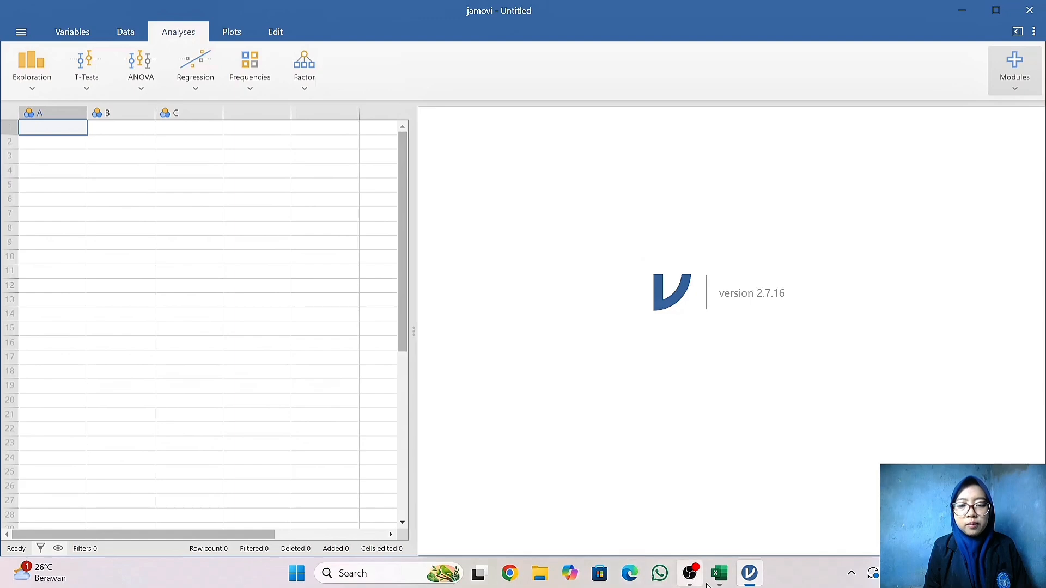
Switch to the Excel workbook, go to the UJI CHI KUADRAT sheet and look over the JAMOVI data column.
{"action": "mouse_move", "coordinate": [719, 572]}
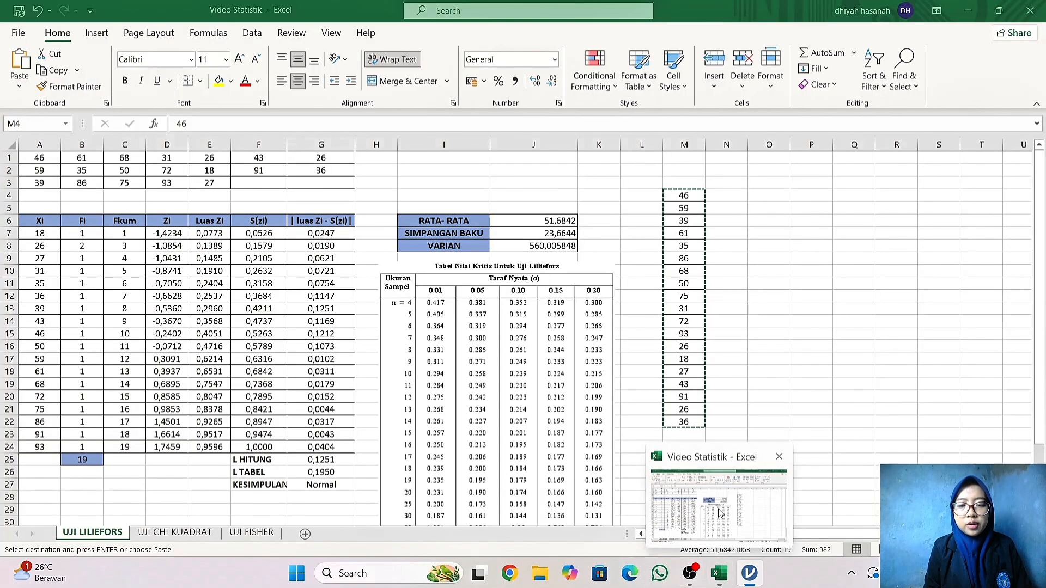
{"action": "left_click", "coordinate": [720, 513]}
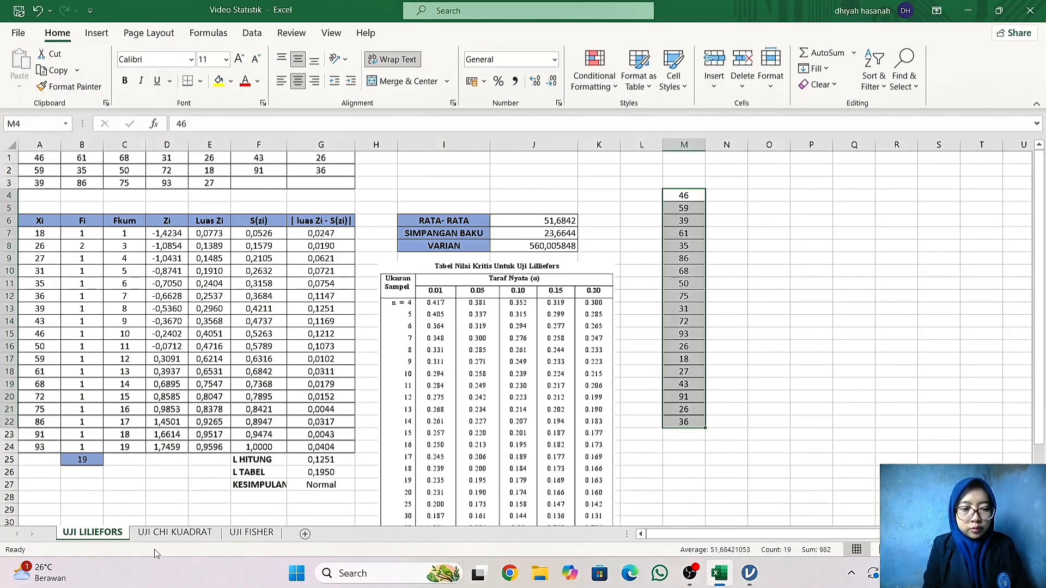
{"action": "left_click", "coordinate": [162, 535]}
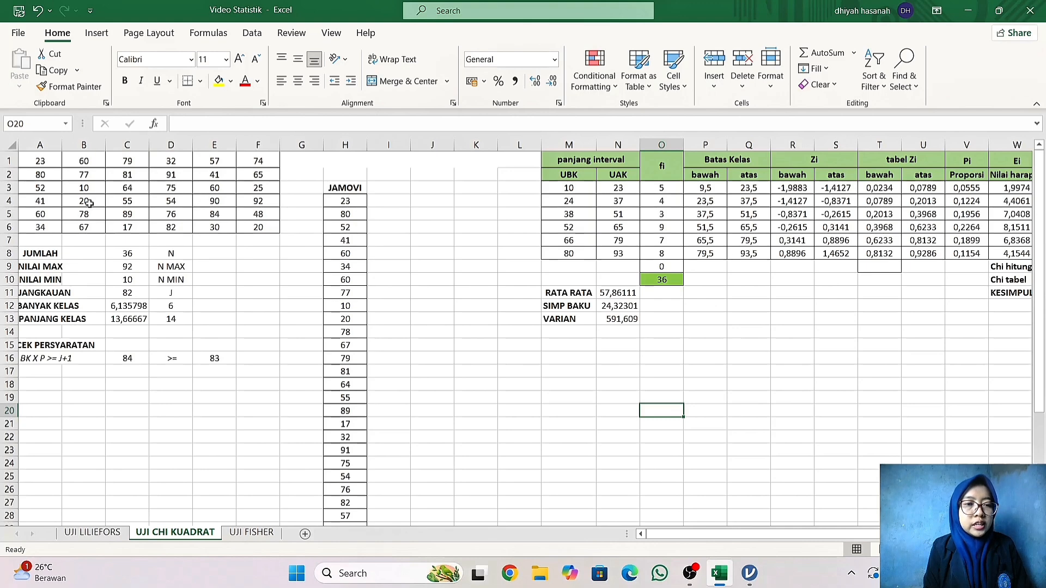
{"action": "left_click", "coordinate": [361, 225]}
{"action": "scroll", "coordinate": [370, 239], "scroll_direction": "down", "scroll_amount": 2}
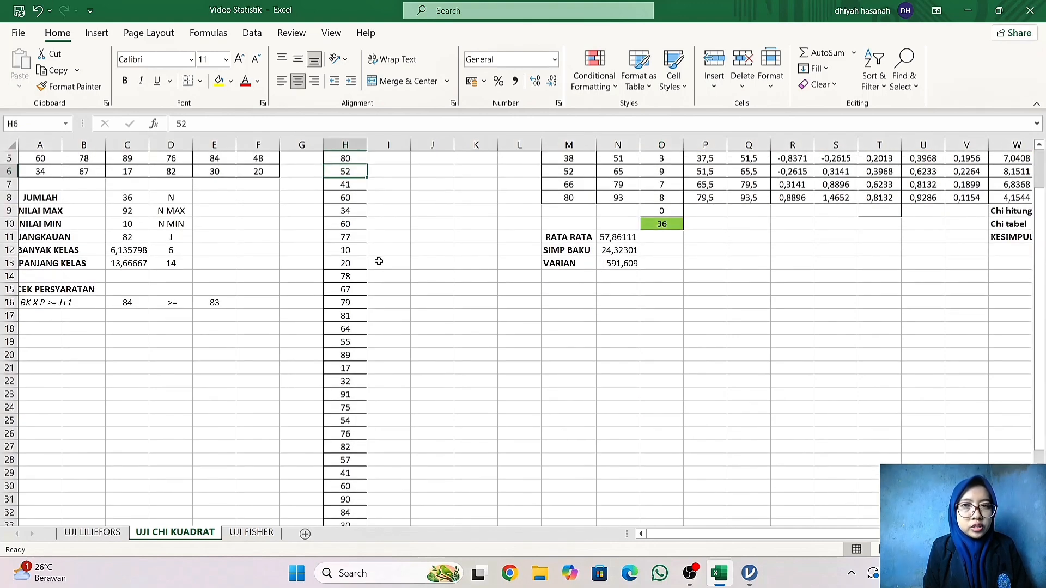
{"action": "left_click", "coordinate": [379, 261]}
{"action": "scroll", "coordinate": [365, 294], "scroll_direction": "up", "scroll_amount": 2}
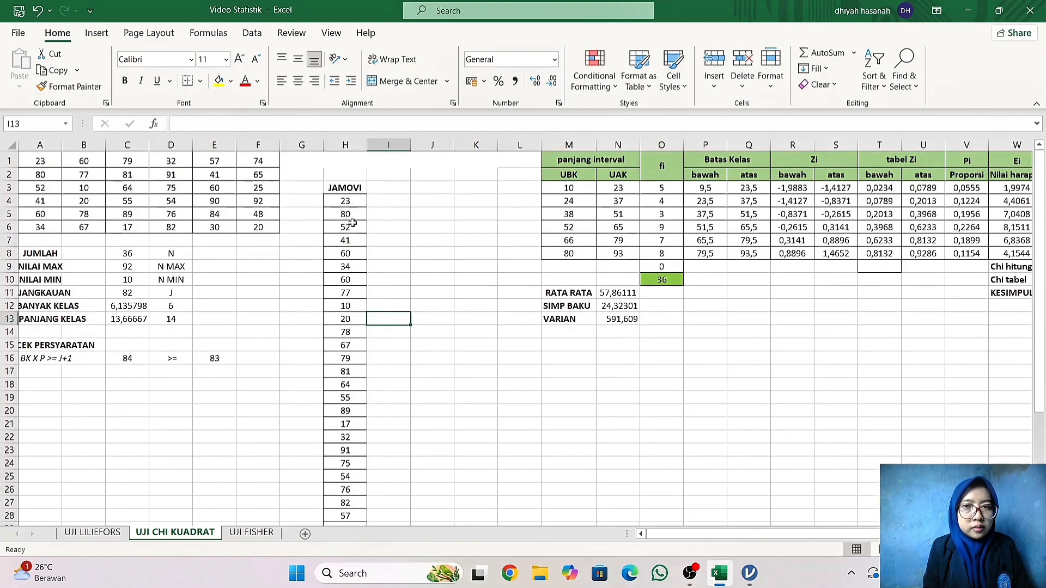
{"action": "scroll", "coordinate": [348, 326], "scroll_direction": "down", "scroll_amount": 2}
{"action": "scroll", "coordinate": [347, 325], "scroll_direction": "down", "scroll_amount": 3}
{"action": "scroll", "coordinate": [338, 272], "scroll_direction": "up", "scroll_amount": 5}
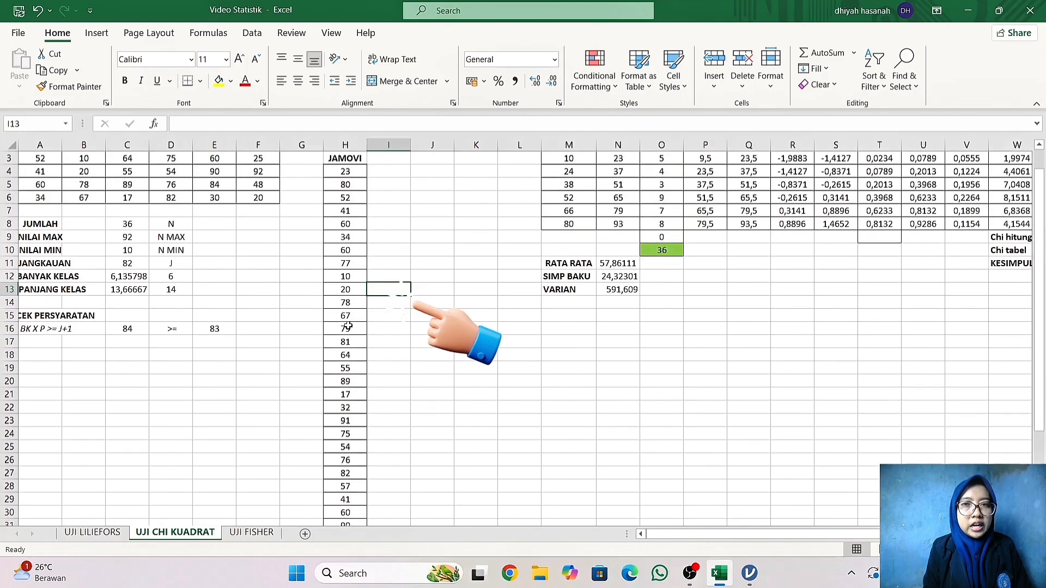
Copy the JAMOVI values in H4:H39 and switch to jamovi to paste them into column A from row 1.
{"action": "left_click_drag", "start_coordinate": [329, 199], "coordinate": [352, 493]}
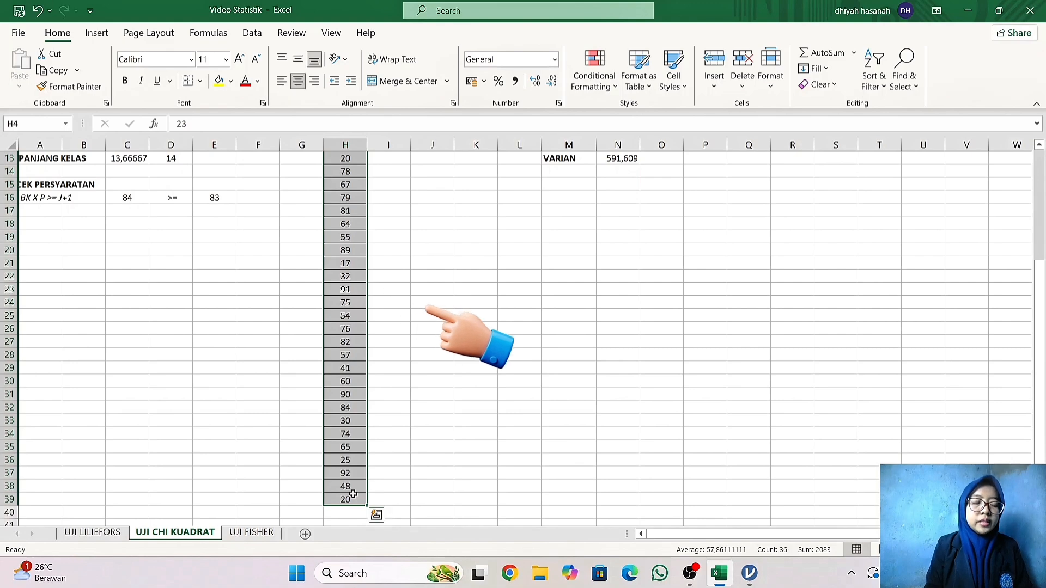
{"action": "key", "text": "ctrl+c"}
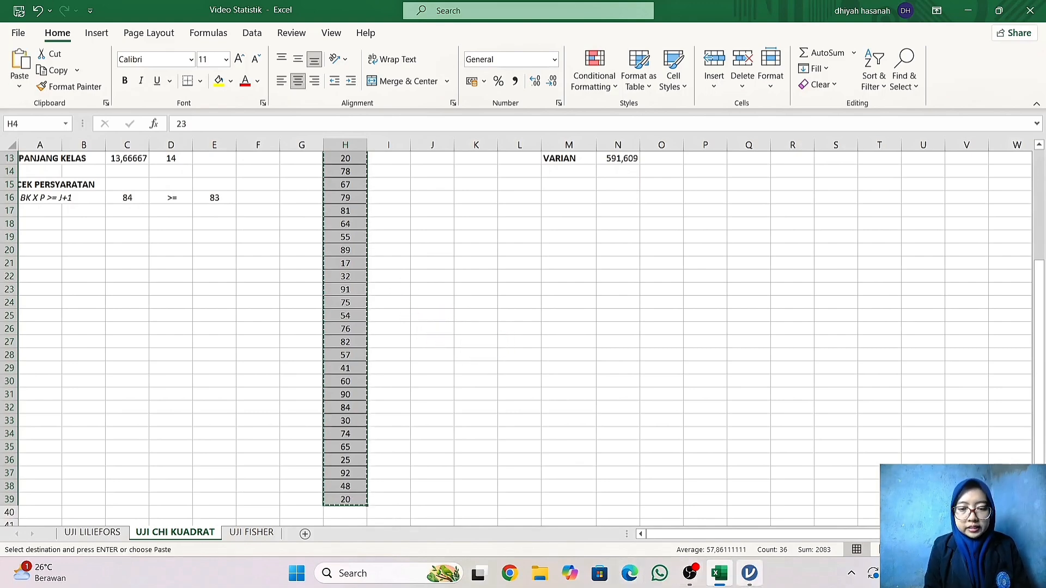
{"action": "left_click", "coordinate": [751, 579]}
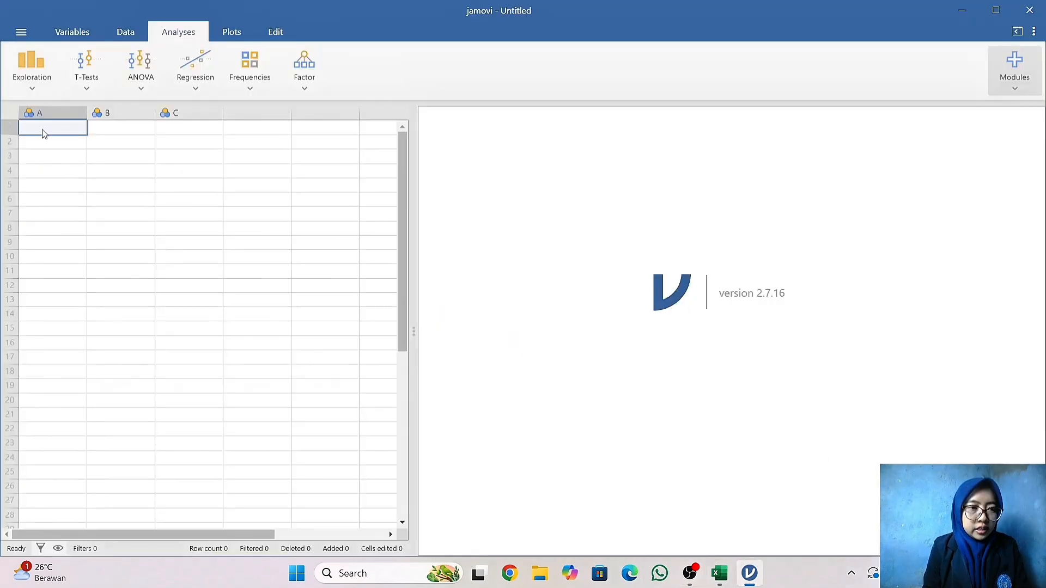
{"action": "key", "text": "ctrl+v"}
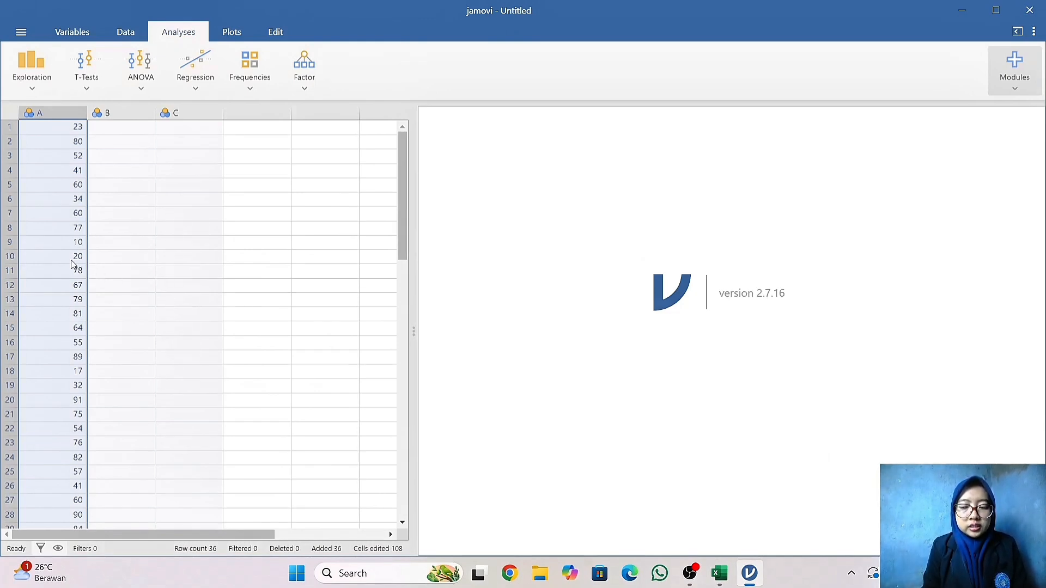
Rename variable A to NILAI SISWA and set its measure type to Continuous.
{"action": "right_click", "coordinate": [54, 118]}
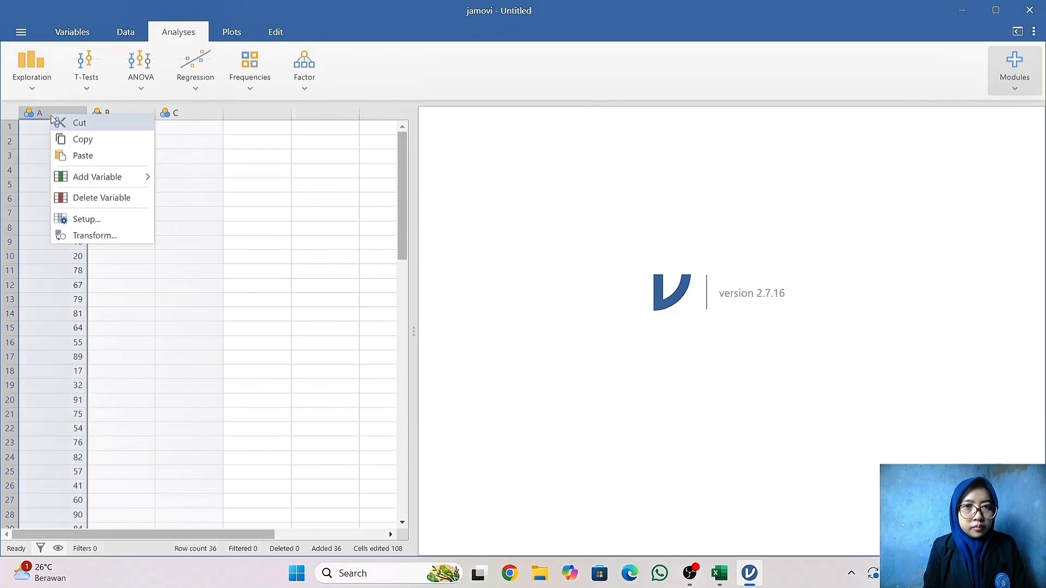
{"action": "left_click", "coordinate": [95, 220]}
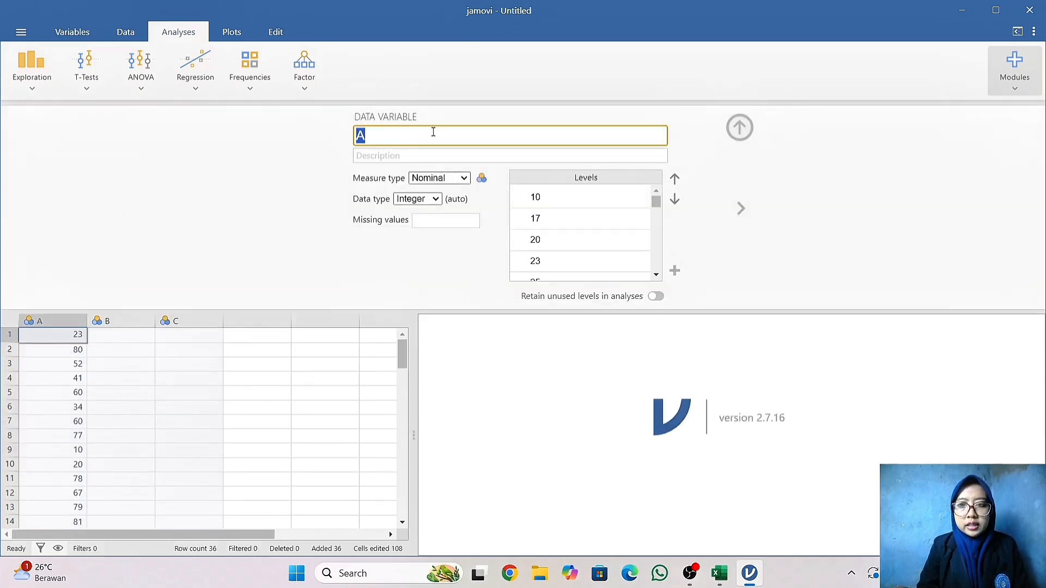
{"action": "key", "text": "BackSpace"}
{"action": "type", "text": "NILAI"}
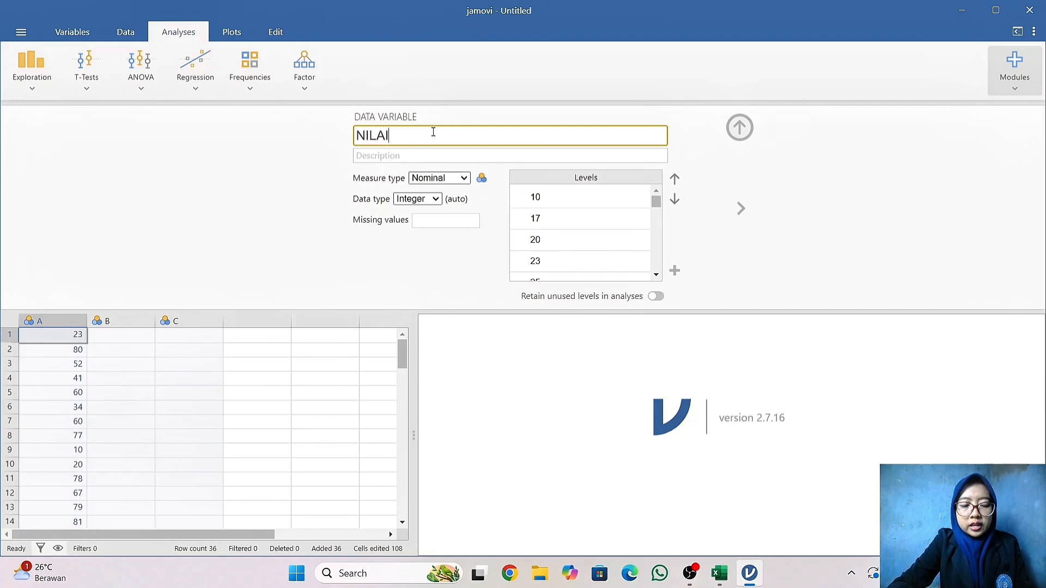
{"action": "type", "text": " SISWA"}
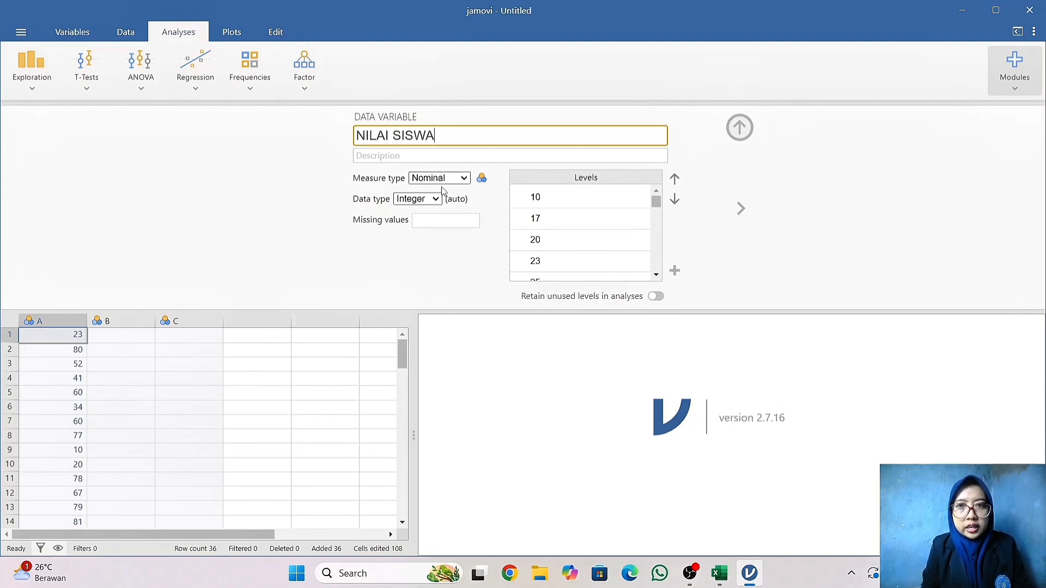
{"action": "left_click", "coordinate": [463, 178]}
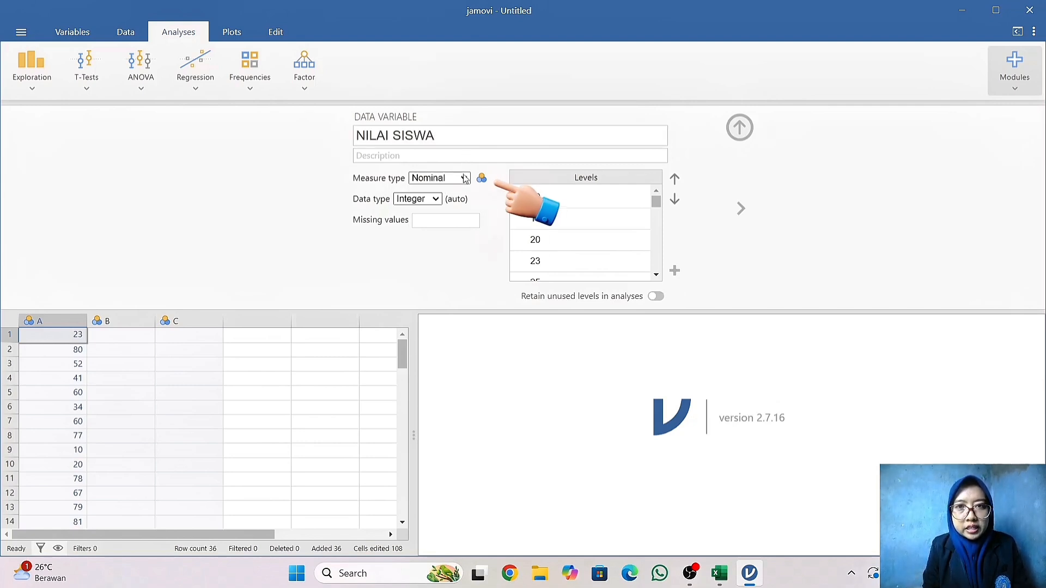
{"action": "left_click", "coordinate": [463, 226]}
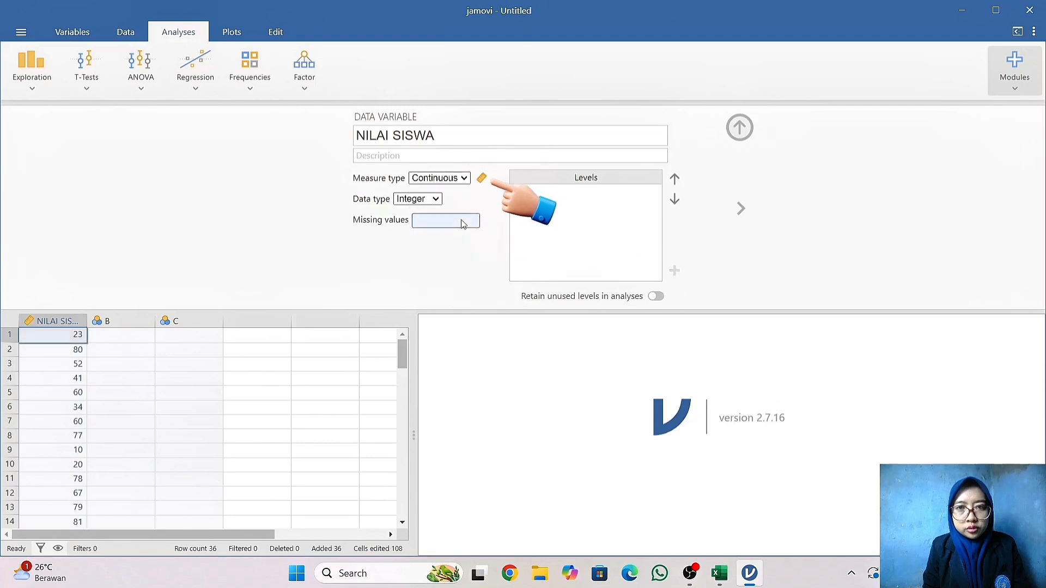
Run a Descriptives analysis on NILAI SISWA with the Shapiro-Wilk normality test included.
{"action": "left_click", "coordinate": [37, 66]}
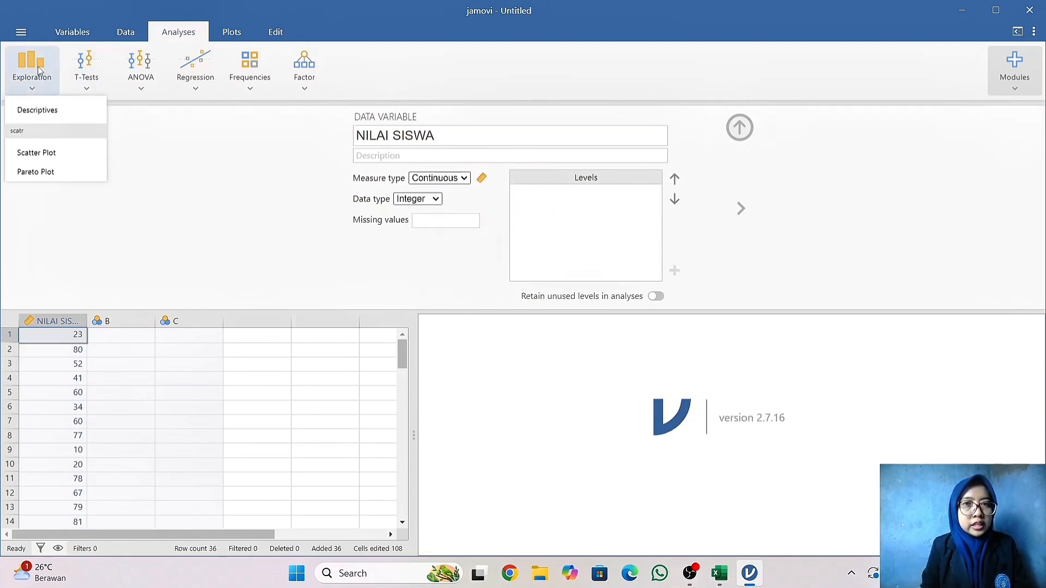
{"action": "left_click", "coordinate": [46, 113]}
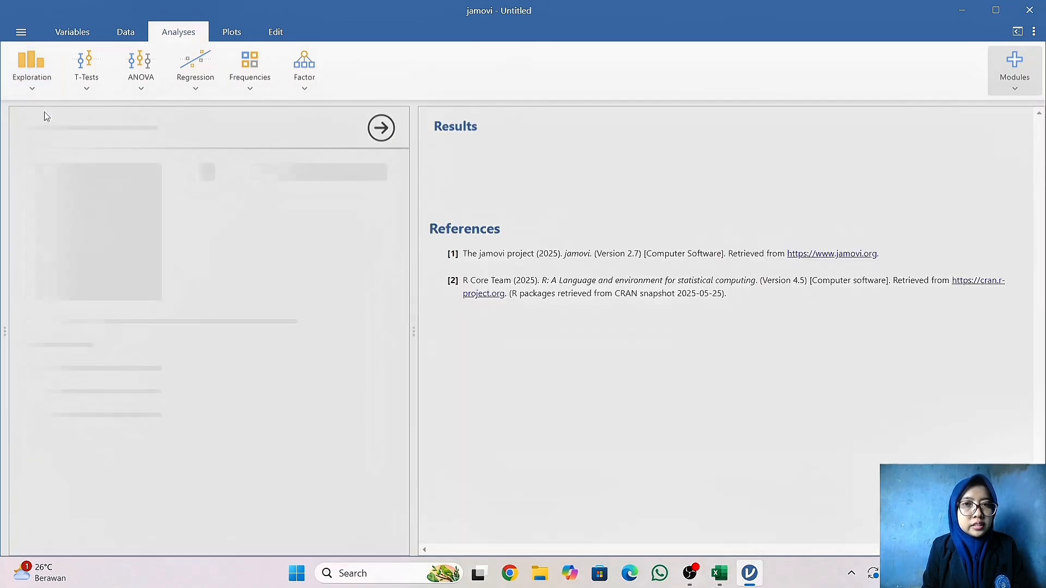
{"action": "left_click", "coordinate": [81, 169]}
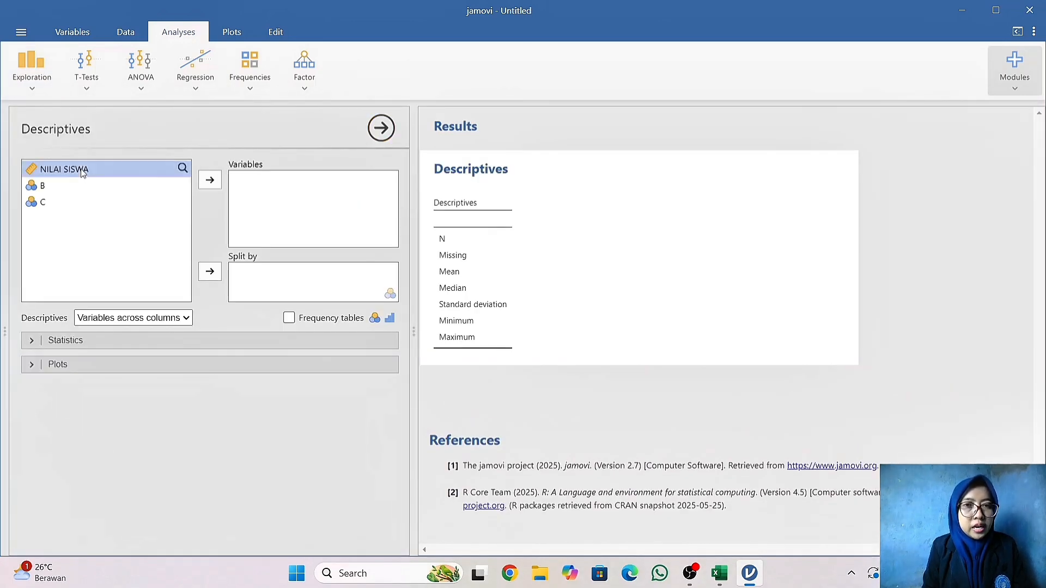
{"action": "left_click", "coordinate": [215, 182]}
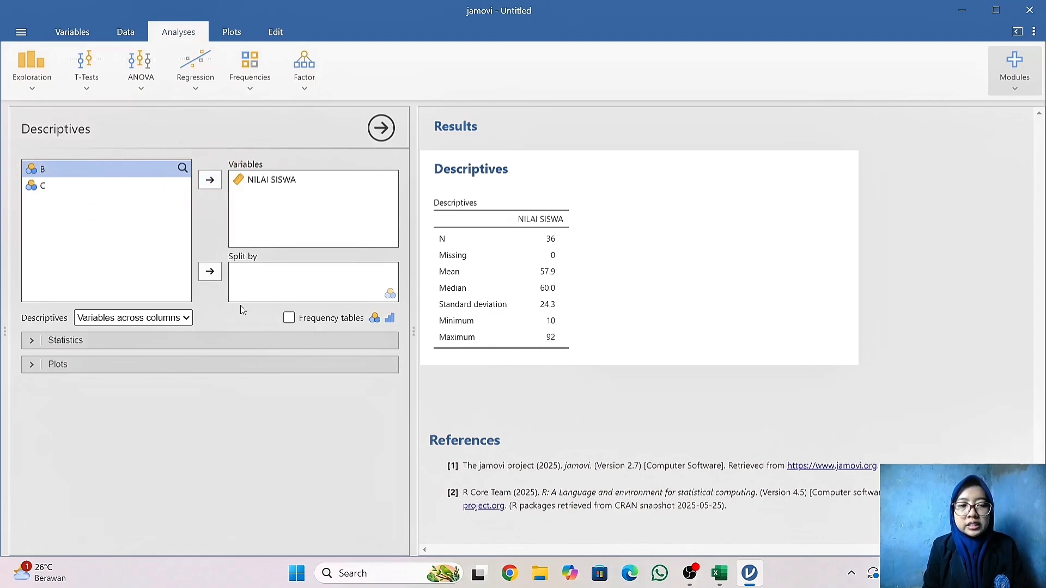
{"action": "left_click", "coordinate": [177, 340]}
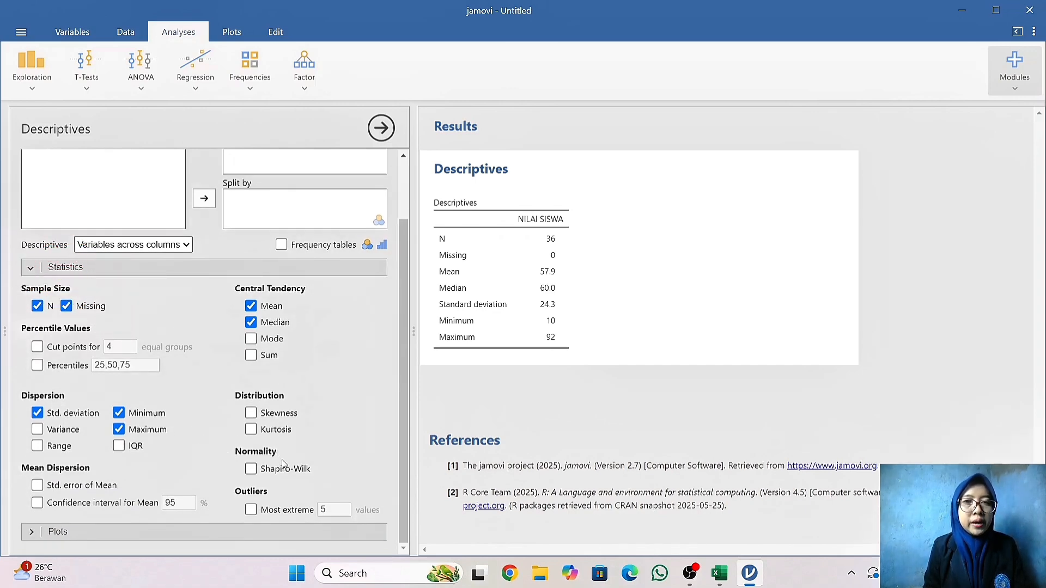
{"action": "left_click", "coordinate": [251, 472]}
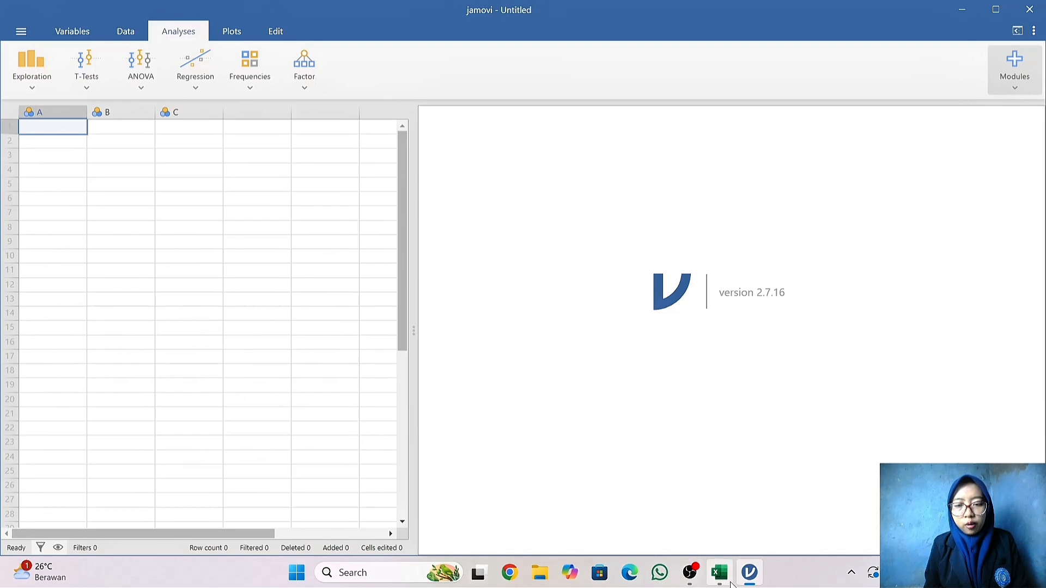
Switch to the Excel workbook and copy the UJI LILIEFORS values in M4:M22 into column A of a new sheet, starting at A1.
{"action": "mouse_move", "coordinate": [719, 572]}
{"action": "left_click", "coordinate": [717, 531]}
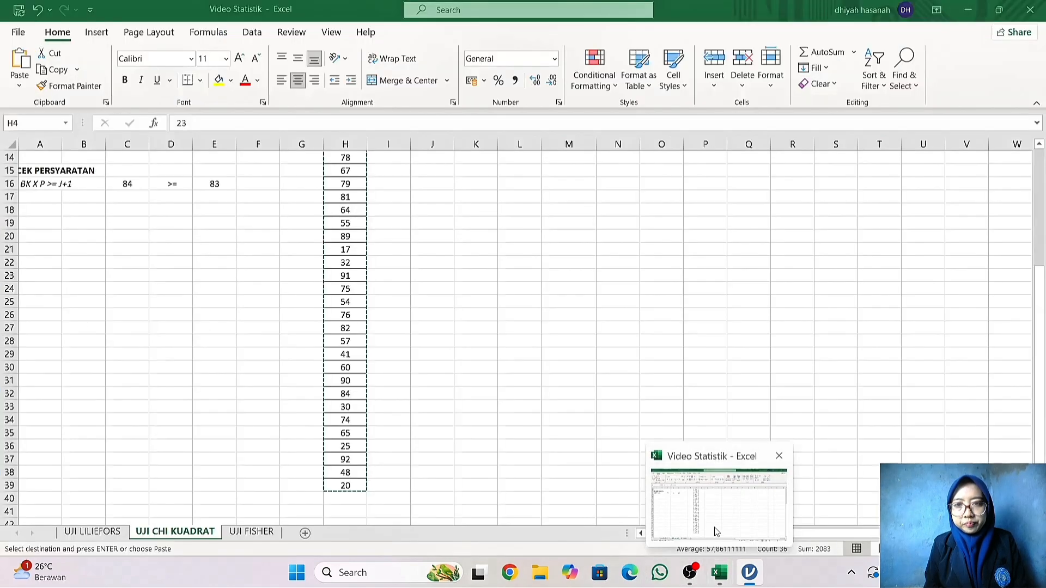
{"action": "left_click", "coordinate": [616, 354]}
{"action": "scroll", "coordinate": [297, 279], "scroll_direction": "up", "scroll_amount": 4}
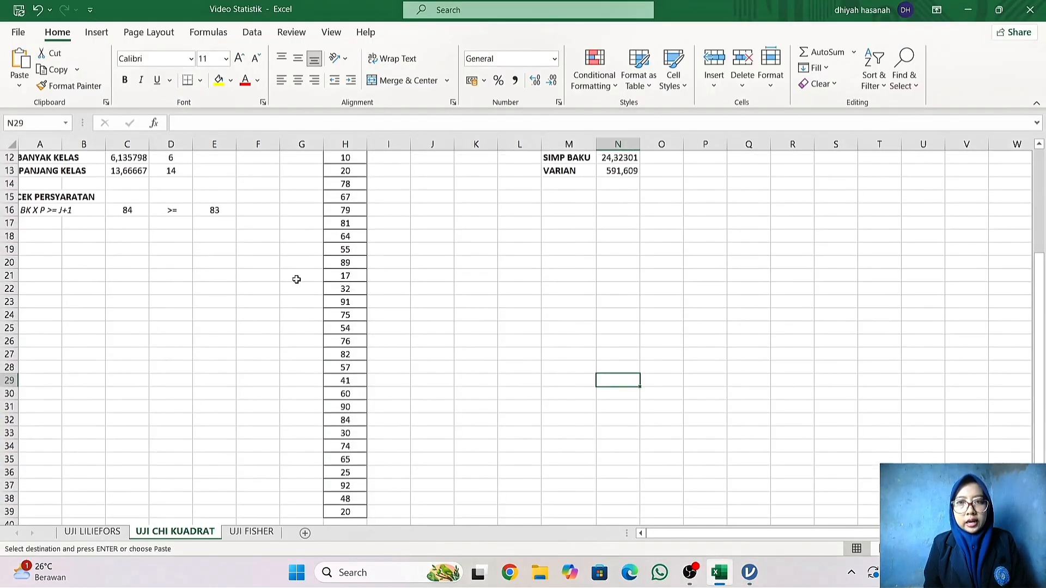
{"action": "scroll", "coordinate": [296, 279], "scroll_direction": "up", "scroll_amount": 1}
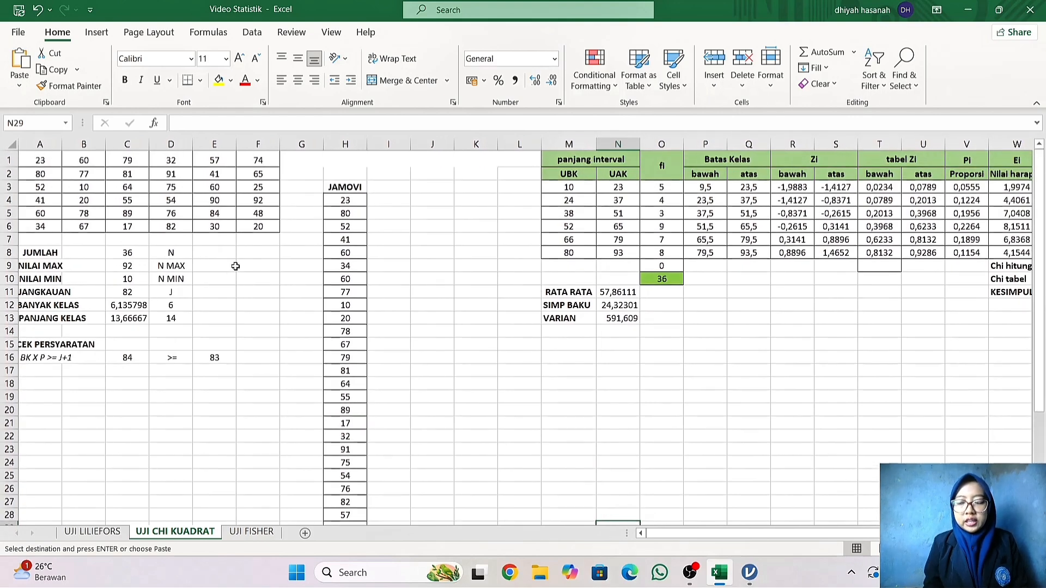
{"action": "left_click", "coordinate": [94, 533]}
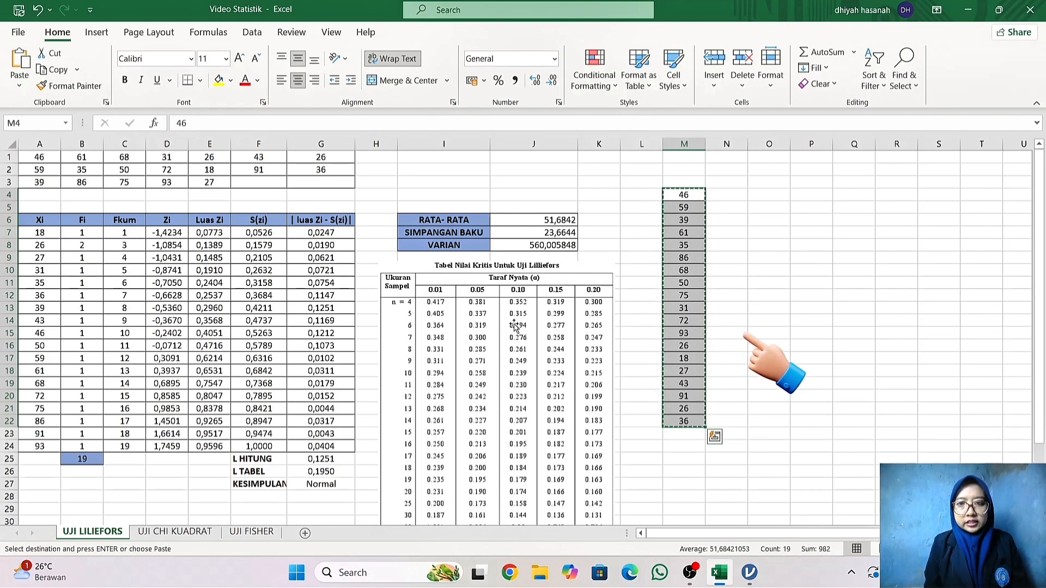
{"action": "left_click", "coordinate": [305, 533]}
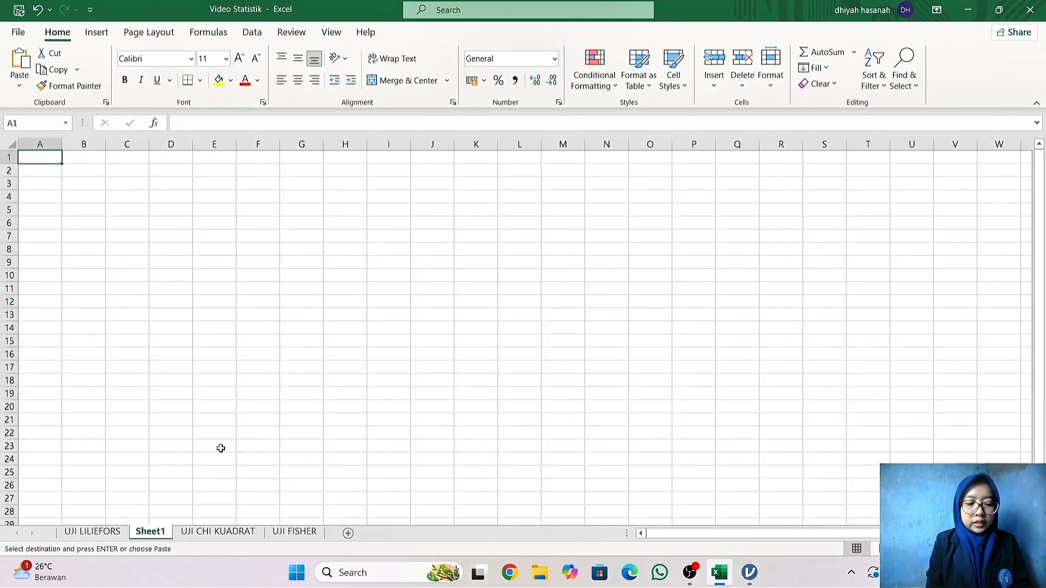
{"action": "key", "text": "ctrl+v"}
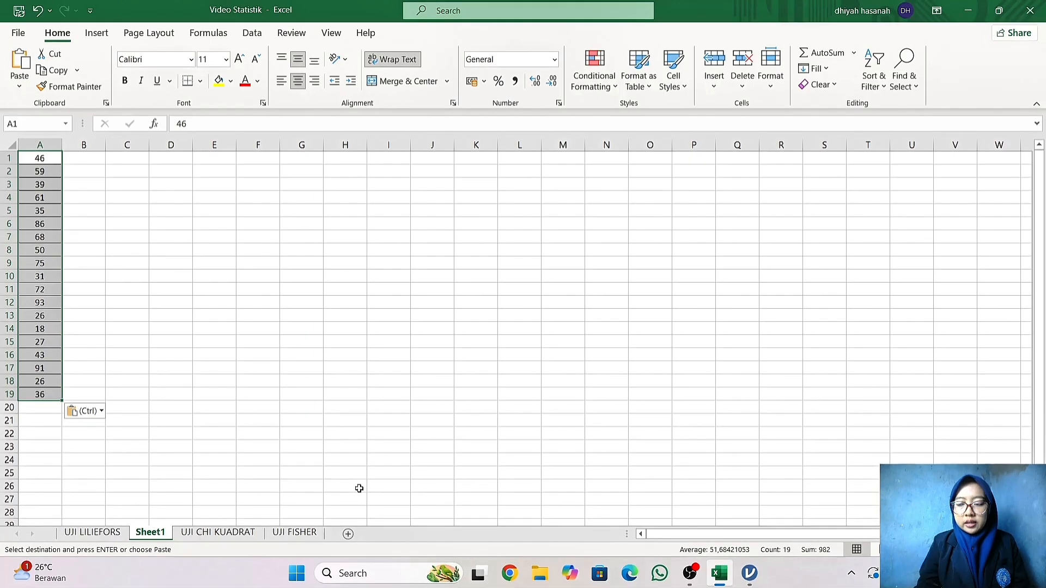
Copy the JAMOVI values in H4:H39 of the UJI CHI KUADRAT sheet into Sheet1, starting at B1.
{"action": "left_click", "coordinate": [218, 533]}
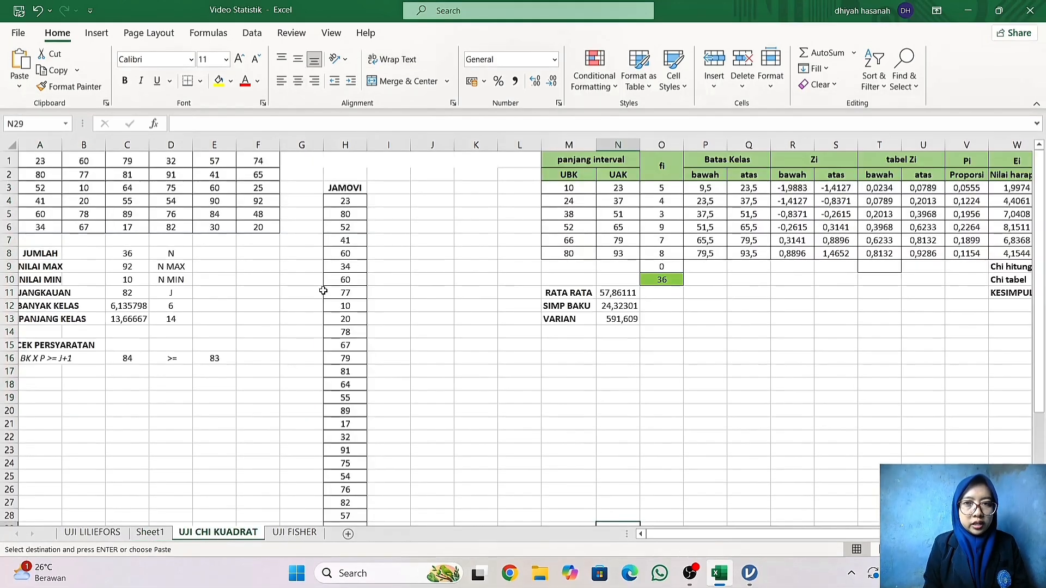
{"action": "left_click_drag", "start_coordinate": [329, 205], "coordinate": [363, 501]}
{"action": "key", "text": "ctrl+c"}
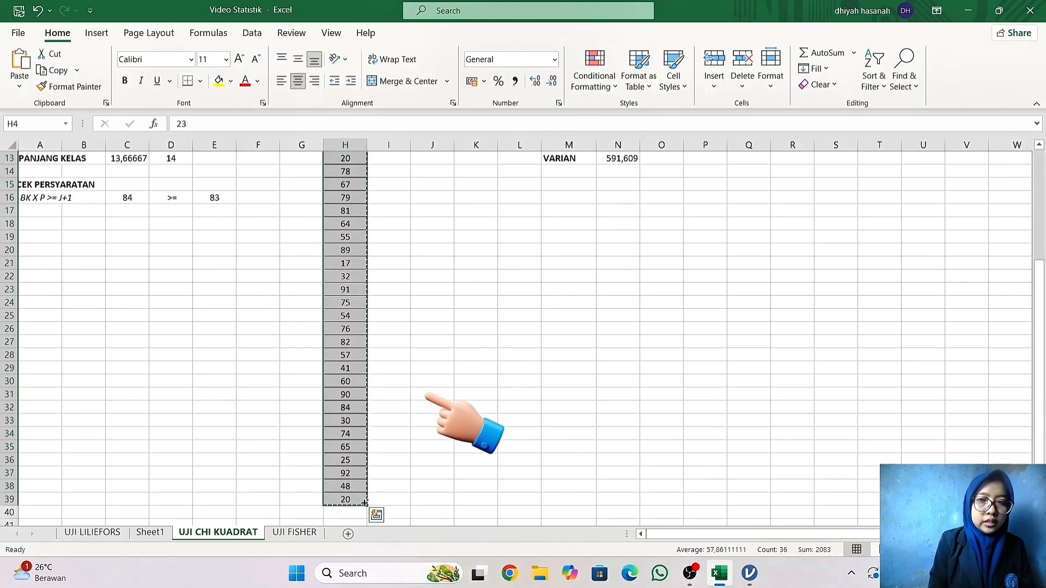
{"action": "left_click", "coordinate": [150, 532]}
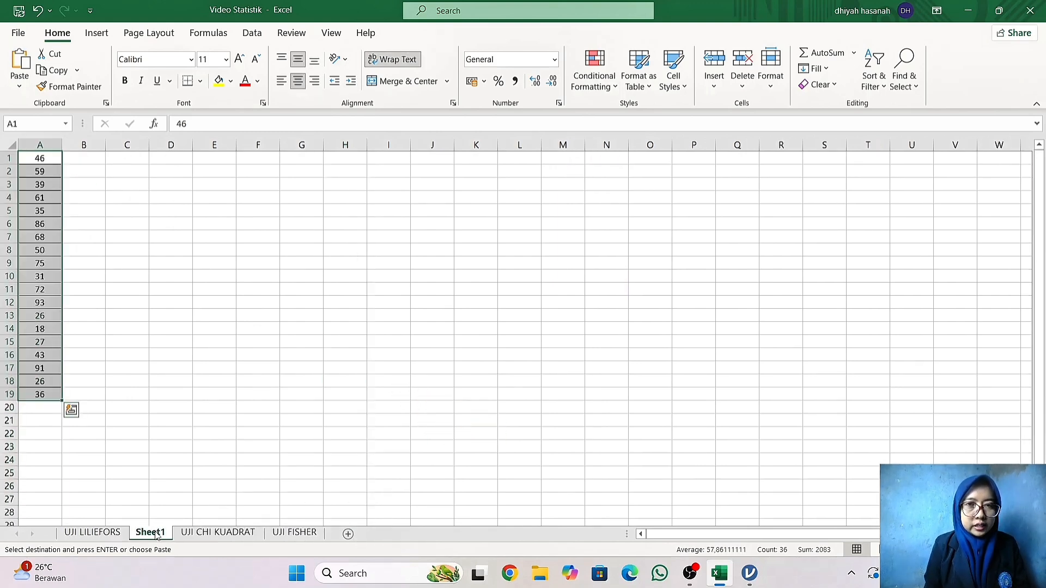
{"action": "left_click", "coordinate": [85, 157]}
{"action": "key", "text": "ctrl+v"}
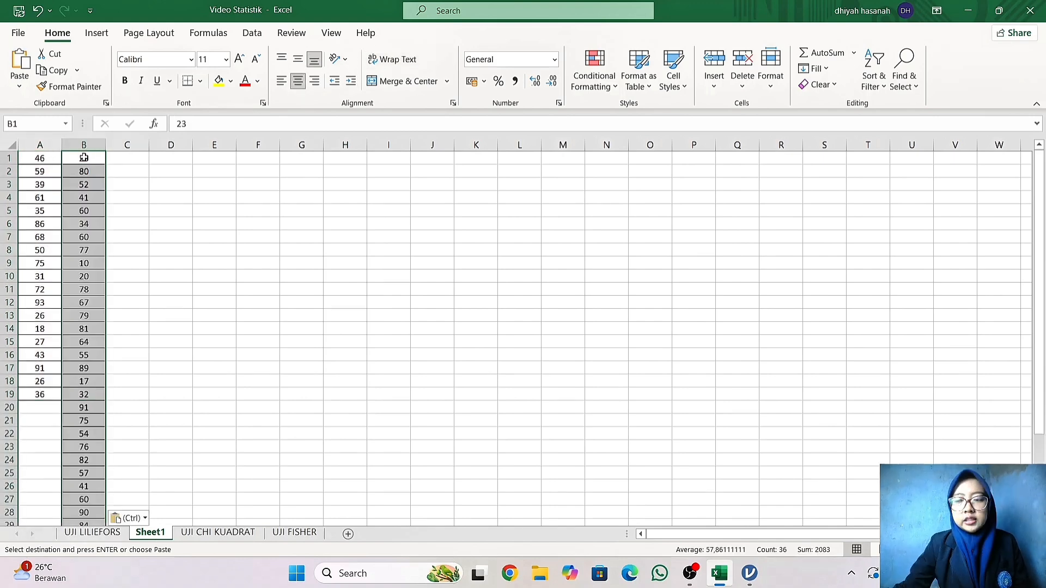
Fill D1:D19 of Sheet1 with the group code 1 and centre the values.
{"action": "left_click", "coordinate": [177, 159]}
{"action": "type", "text": "1"}
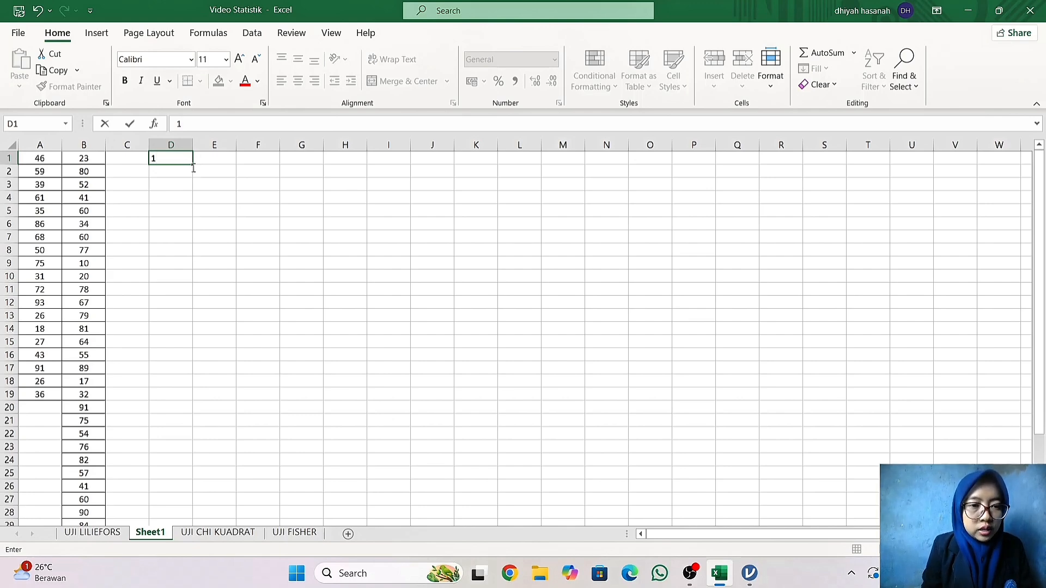
{"action": "left_click_drag", "start_coordinate": [192, 164], "coordinate": [170, 402]}
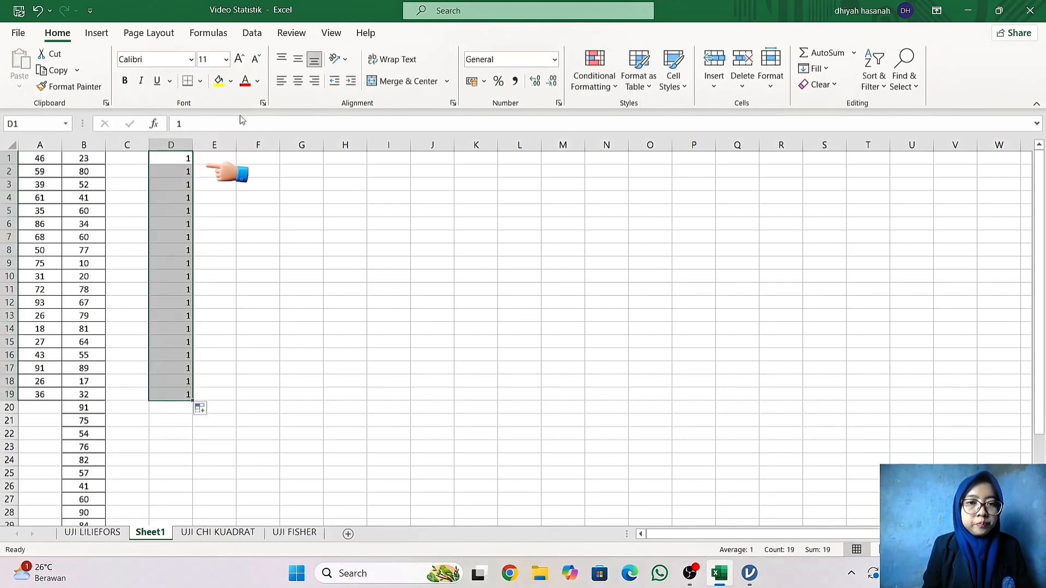
{"action": "left_click", "coordinate": [297, 81]}
Enter the group code 2 in D20 and fill it down column D to row 59.
{"action": "scroll", "coordinate": [264, 299], "scroll_direction": "down", "scroll_amount": 1}
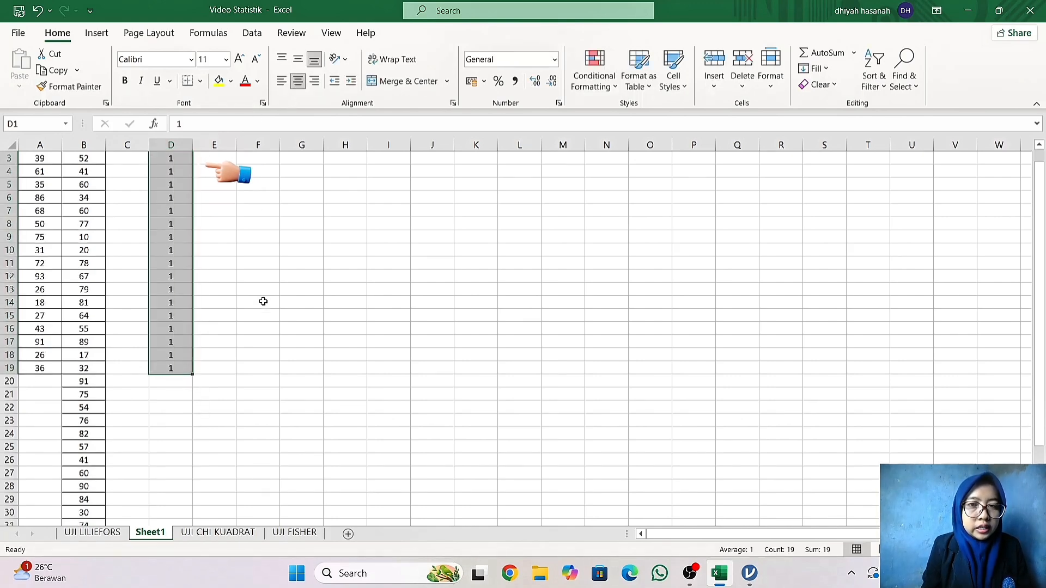
{"action": "left_click", "coordinate": [167, 388]}
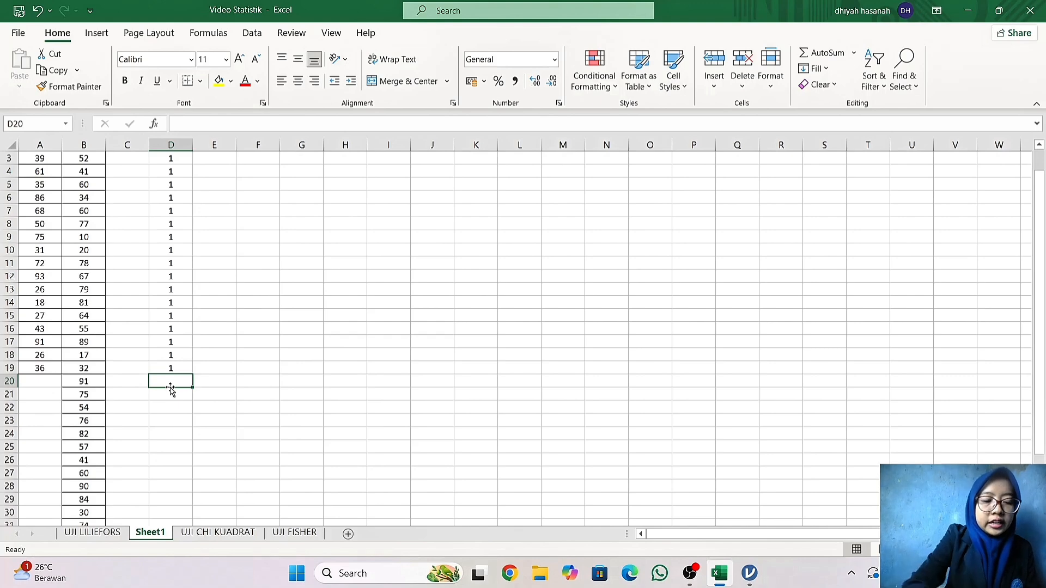
{"action": "type", "text": "2"}
{"action": "left_click", "coordinate": [170, 391]}
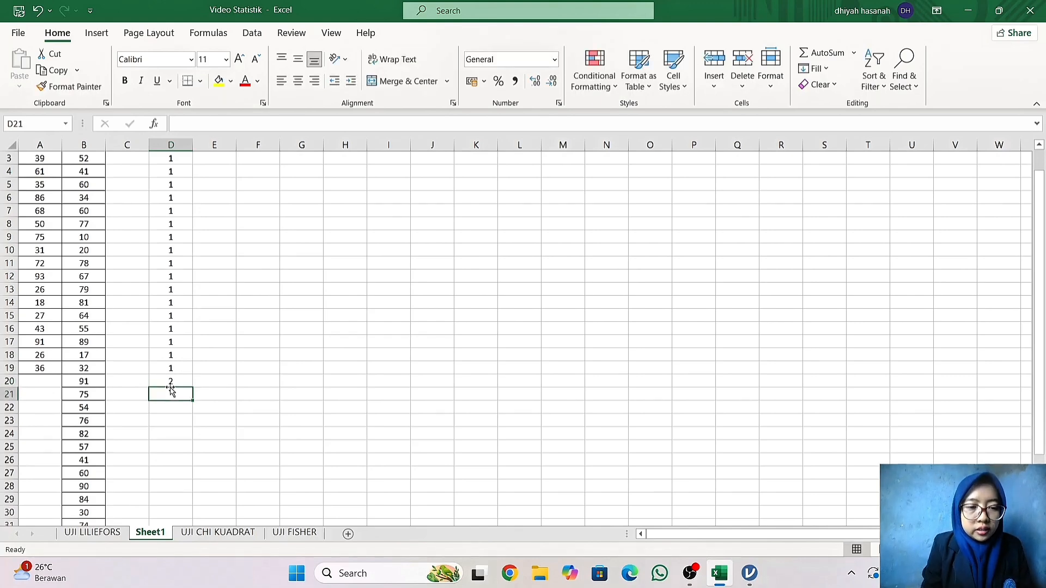
{"action": "left_click_drag", "start_coordinate": [192, 387], "coordinate": [186, 26]}
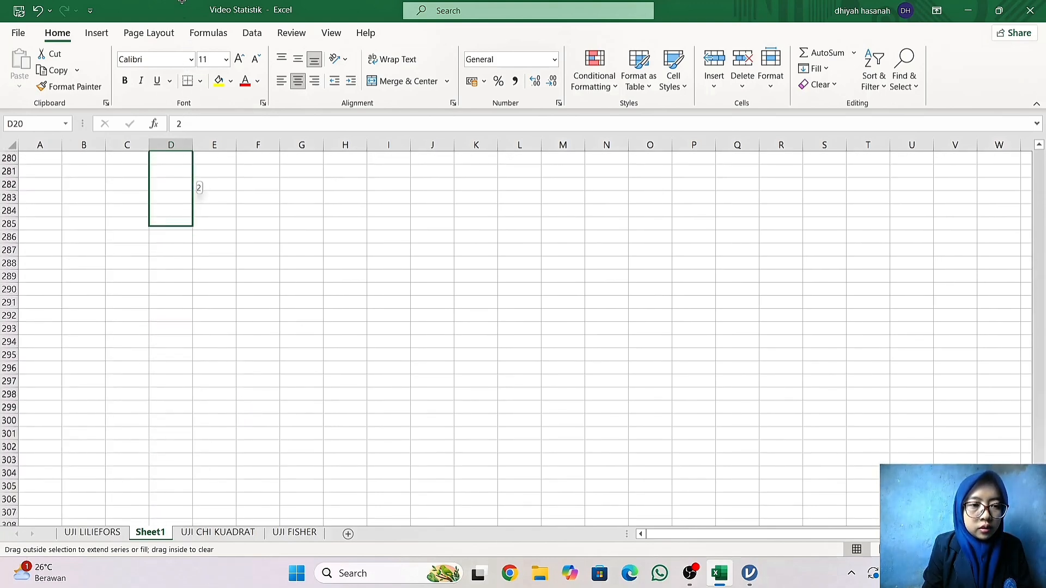
{"action": "left_click_drag", "start_coordinate": [167, 178], "coordinate": [164, 357]}
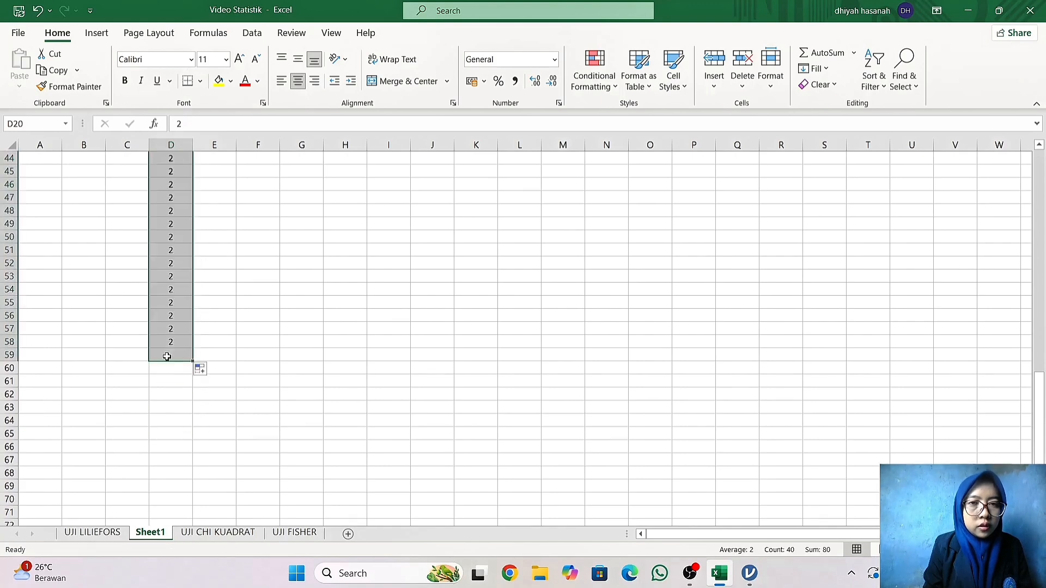
{"action": "scroll", "coordinate": [259, 227], "scroll_direction": "up", "scroll_amount": 1}
{"action": "scroll", "coordinate": [260, 227], "scroll_direction": "up", "scroll_amount": 13}
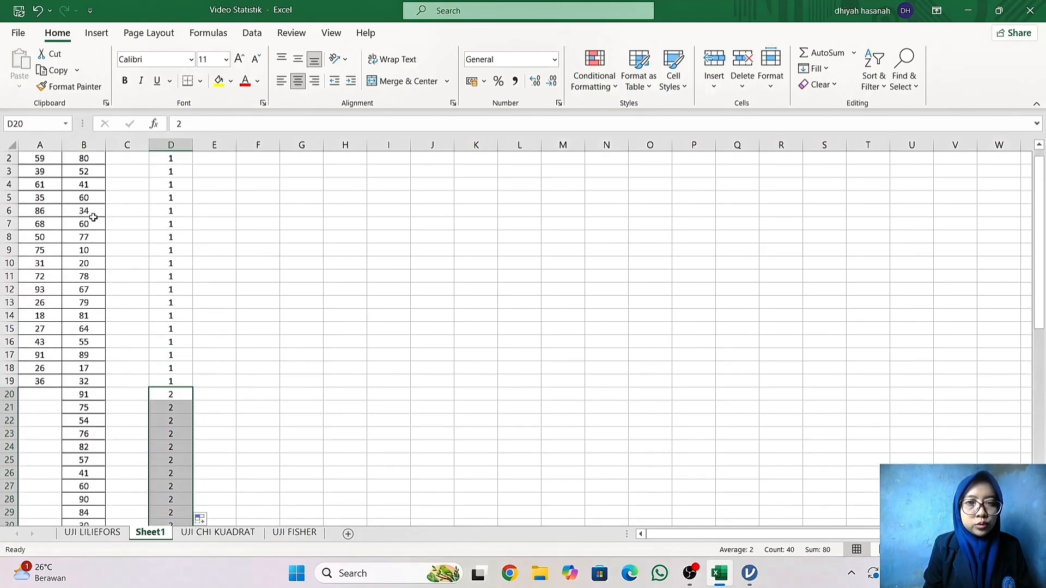
Copy the first dataset's values in A2:A19 to column E beside the group code 1, starting at E2.
{"action": "left_click_drag", "start_coordinate": [29, 157], "coordinate": [53, 382]}
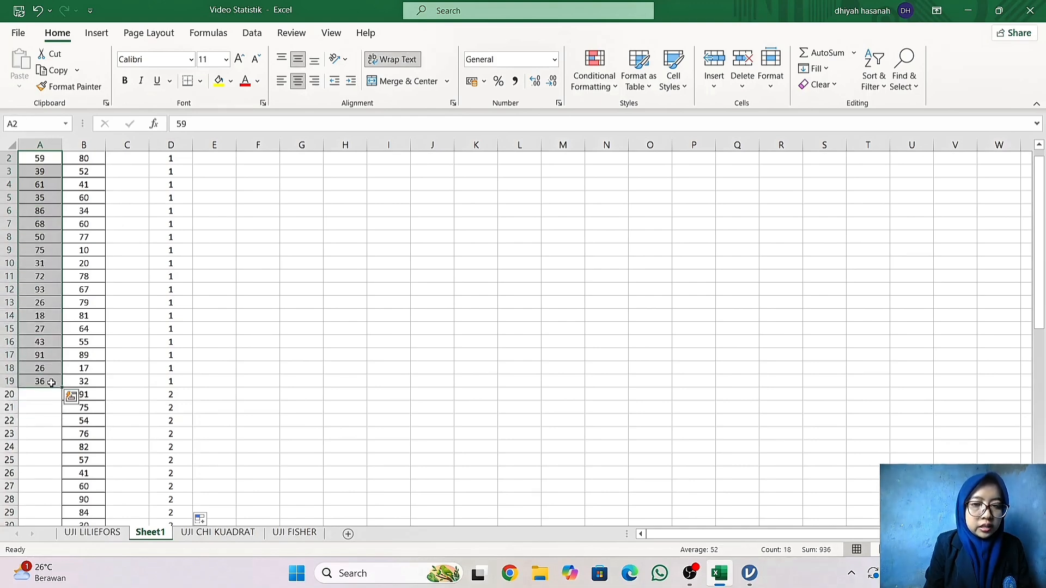
{"action": "key", "text": "ctrl+c"}
{"action": "left_click", "coordinate": [214, 158]}
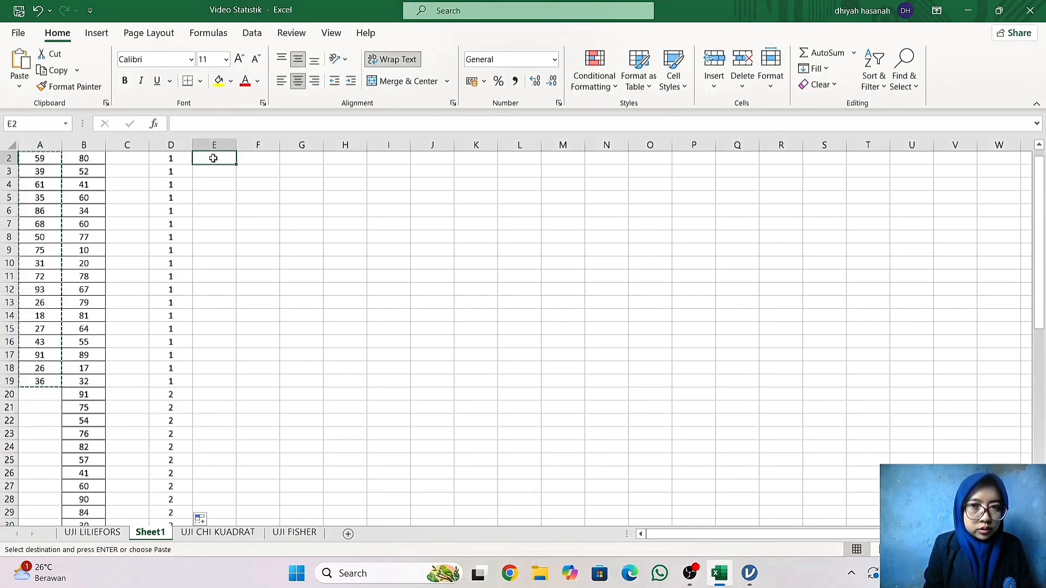
{"action": "key", "text": "ctrl+v"}
{"action": "key", "text": "Escape"}
Copy the second dataset's values in B2:B36 to column E beside the group code 2, starting at E20.
{"action": "left_click_drag", "start_coordinate": [83, 158], "coordinate": [94, 355]}
{"action": "key", "text": "ctrl+c"}
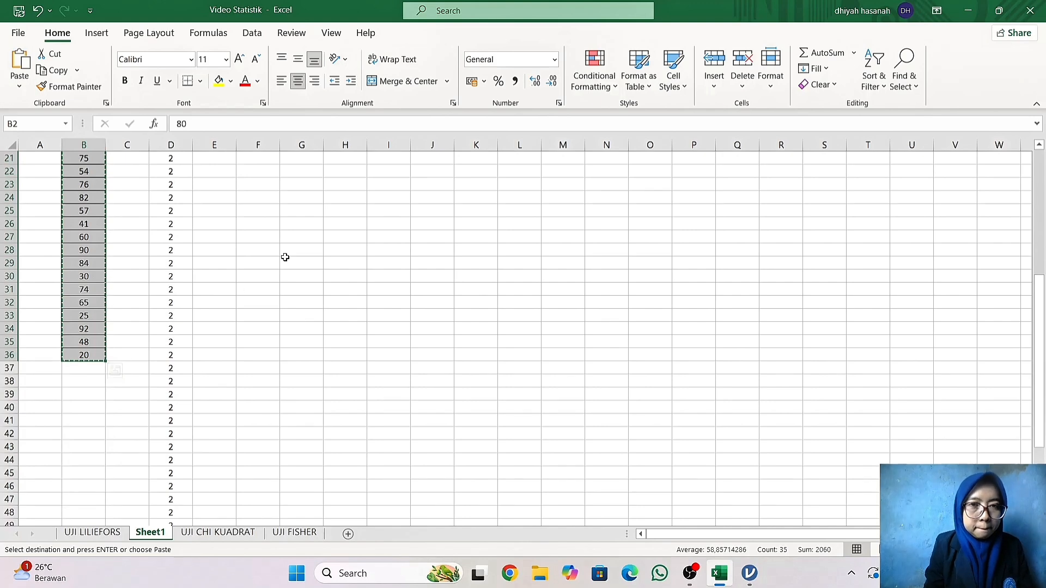
{"action": "scroll", "coordinate": [282, 257], "scroll_direction": "up", "scroll_amount": 5}
{"action": "left_click", "coordinate": [216, 355]}
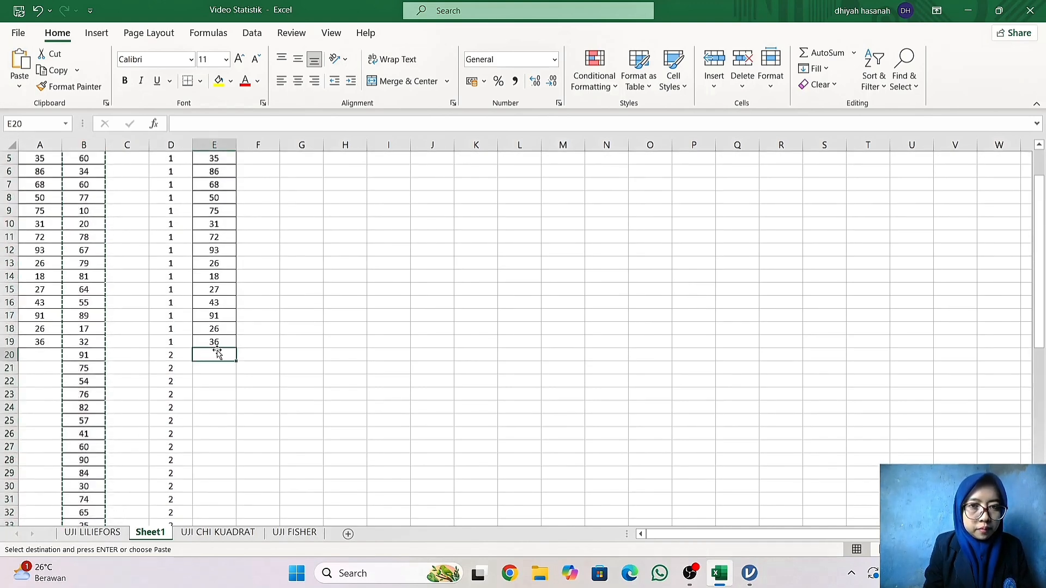
{"action": "key", "text": "ctrl+v"}
{"action": "scroll", "coordinate": [217, 354], "scroll_direction": "down", "scroll_amount": 1}
{"action": "scroll", "coordinate": [217, 354], "scroll_direction": "down", "scroll_amount": 2}
{"action": "key", "text": "Escape"}
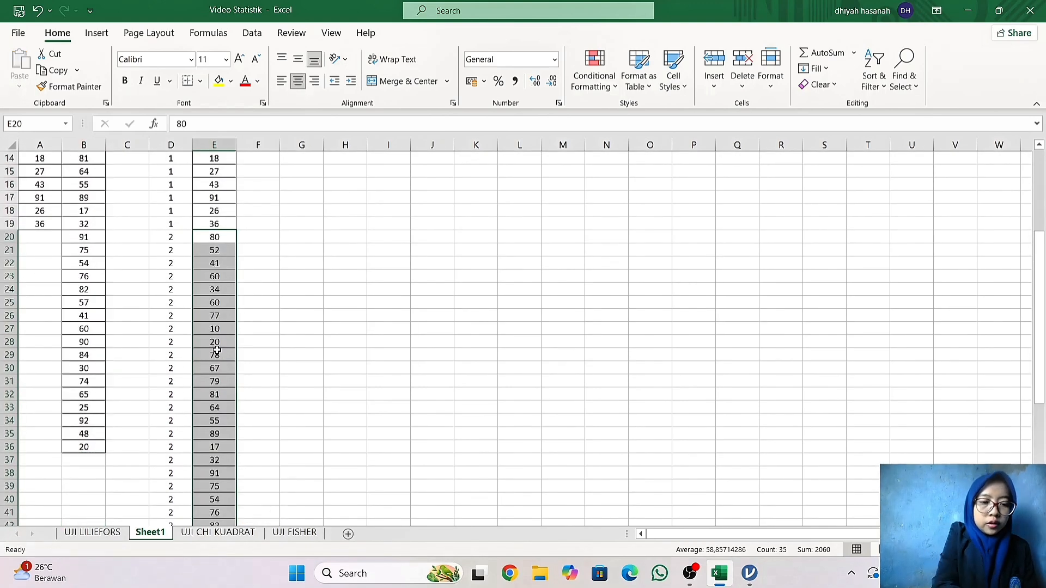
Delete the surplus group codes in D55:D59 that have no matching values in column E.
{"action": "scroll", "coordinate": [288, 340], "scroll_direction": "down", "scroll_amount": 8}
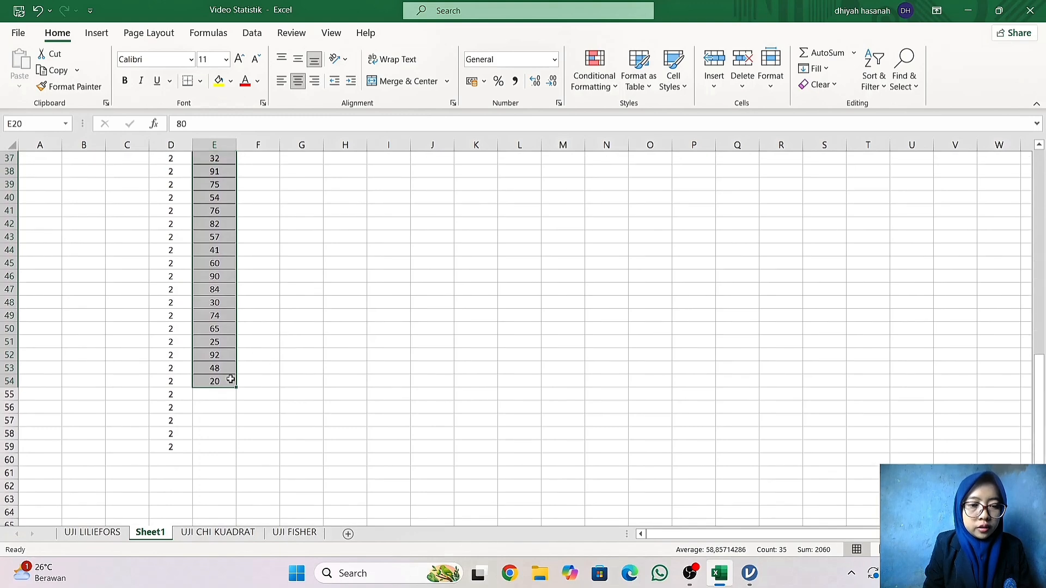
{"action": "left_click", "coordinate": [170, 396]}
{"action": "left_click_drag", "start_coordinate": [170, 404], "coordinate": [175, 447]}
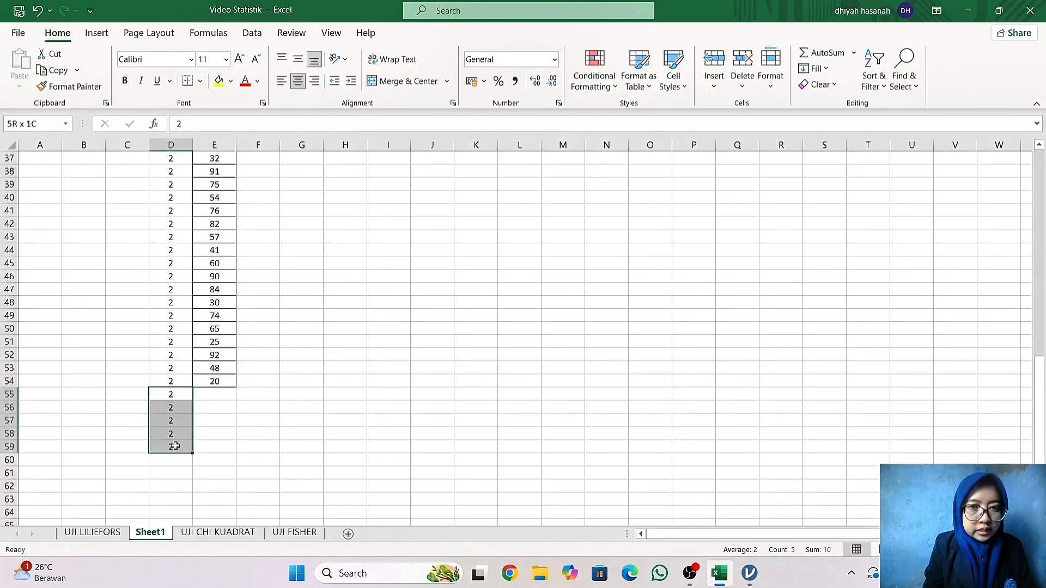
{"action": "left_click", "coordinate": [742, 59]}
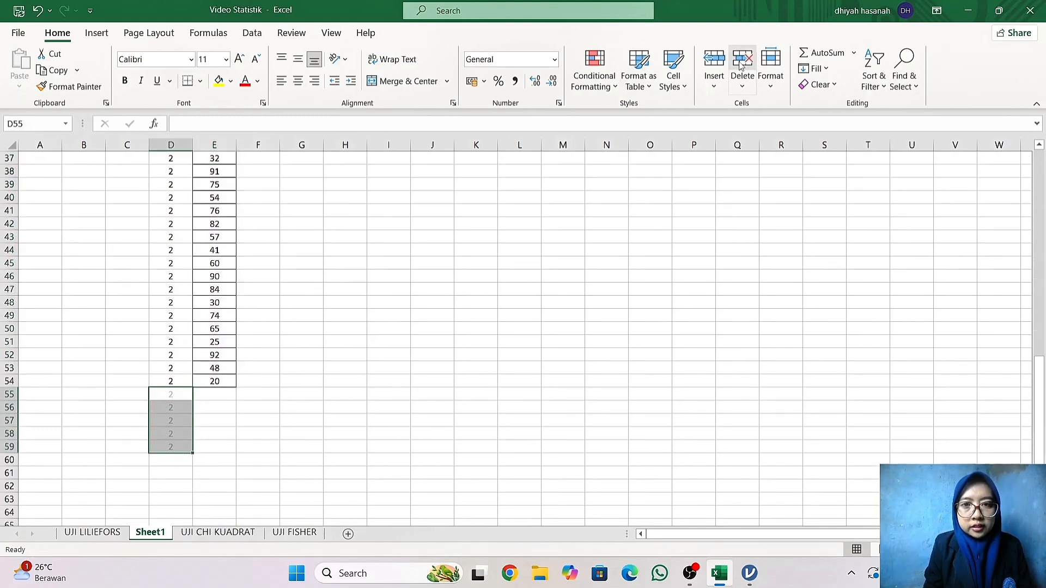
{"action": "left_click", "coordinate": [579, 279]}
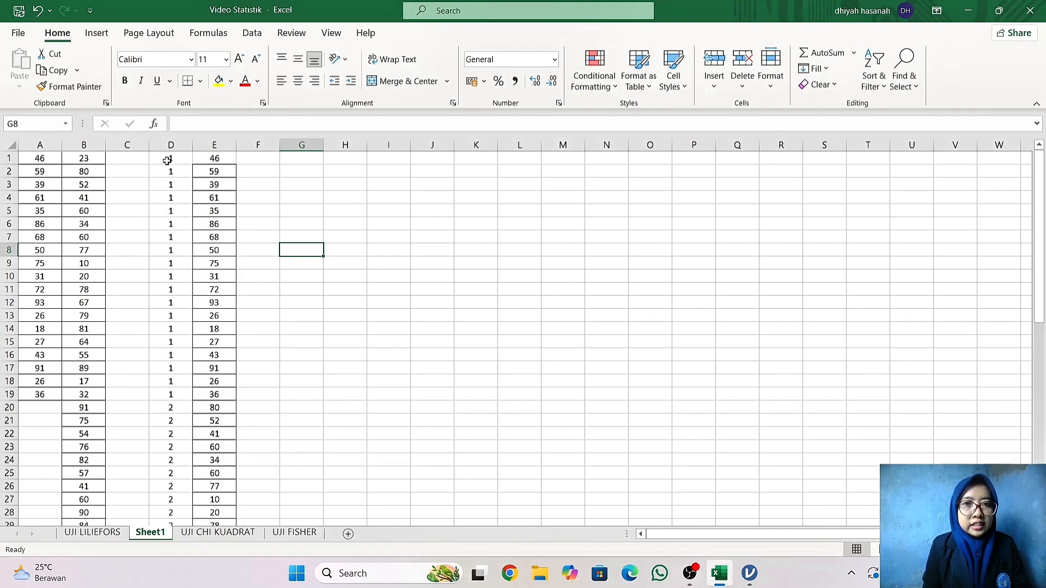
Copy the stacked group codes and values in D1:E54 and paste them into columns A and B of the empty jamovi dataset.
{"action": "left_click_drag", "start_coordinate": [167, 161], "coordinate": [233, 493]}
{"action": "key", "text": "ctrl+c"}
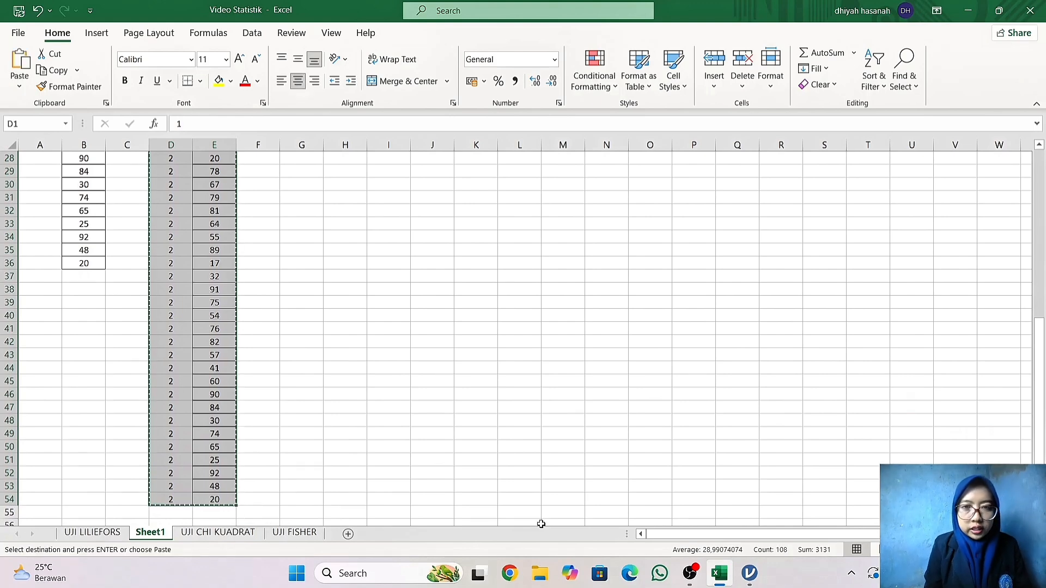
{"action": "mouse_move", "coordinate": [750, 572]}
{"action": "left_click", "coordinate": [751, 545]}
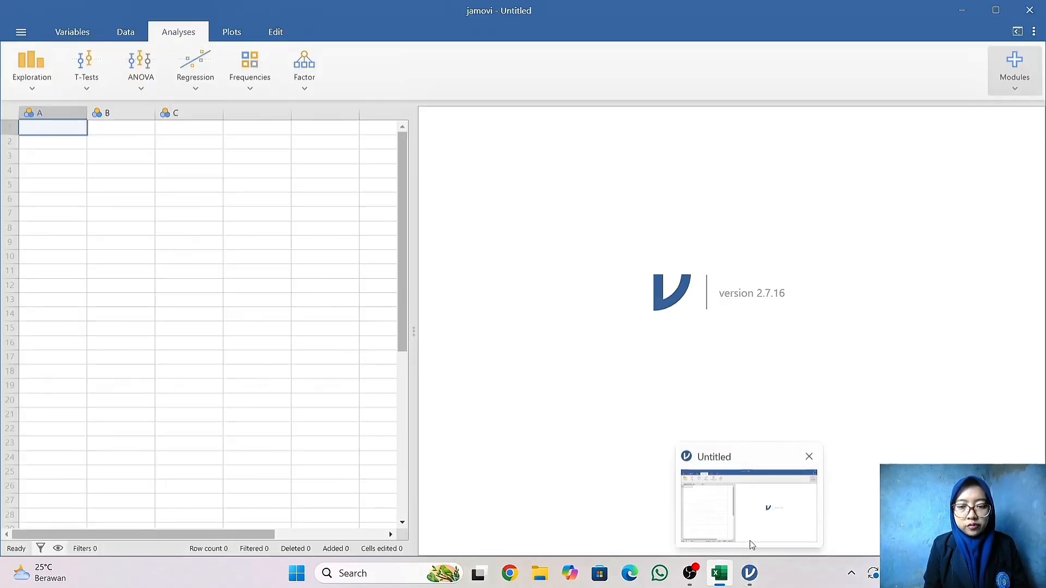
{"action": "key", "text": "ctrl+v"}
{"action": "left_click", "coordinate": [235, 219]}
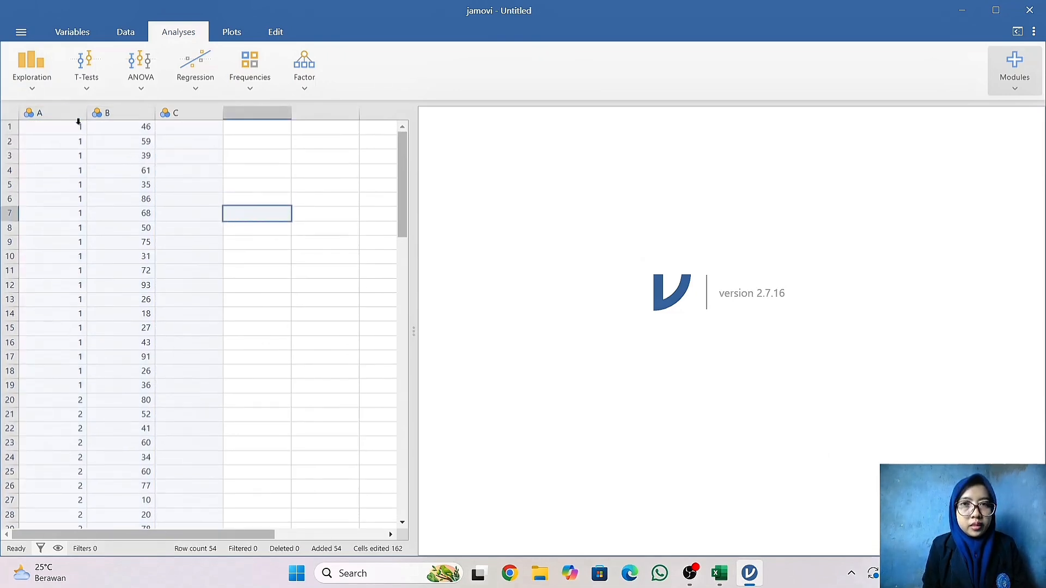
{"action": "left_click", "coordinate": [166, 114]}
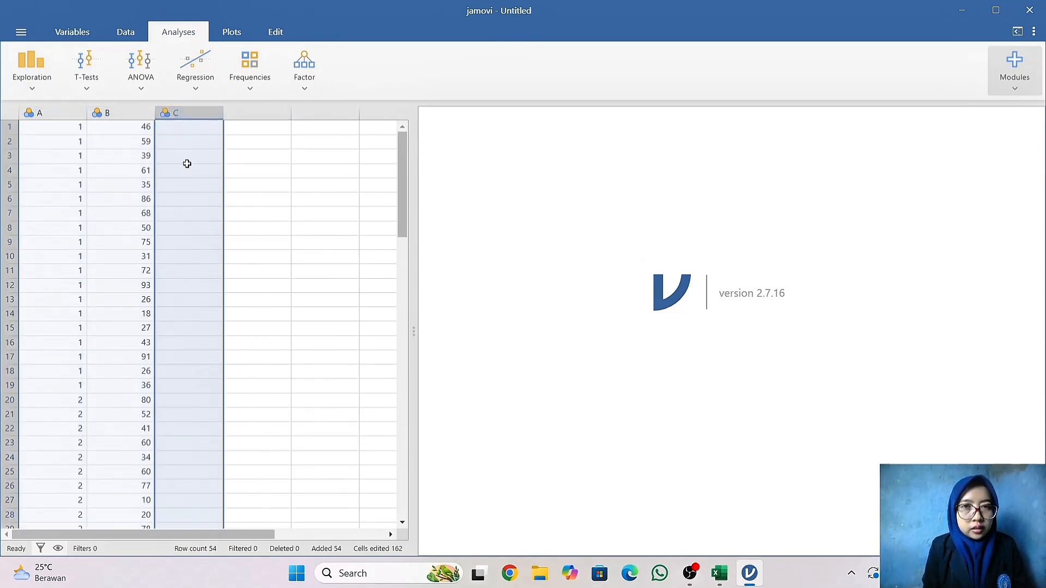
Rename variable A, which holds the group codes, as KELAS.
{"action": "left_click", "coordinate": [66, 116]}
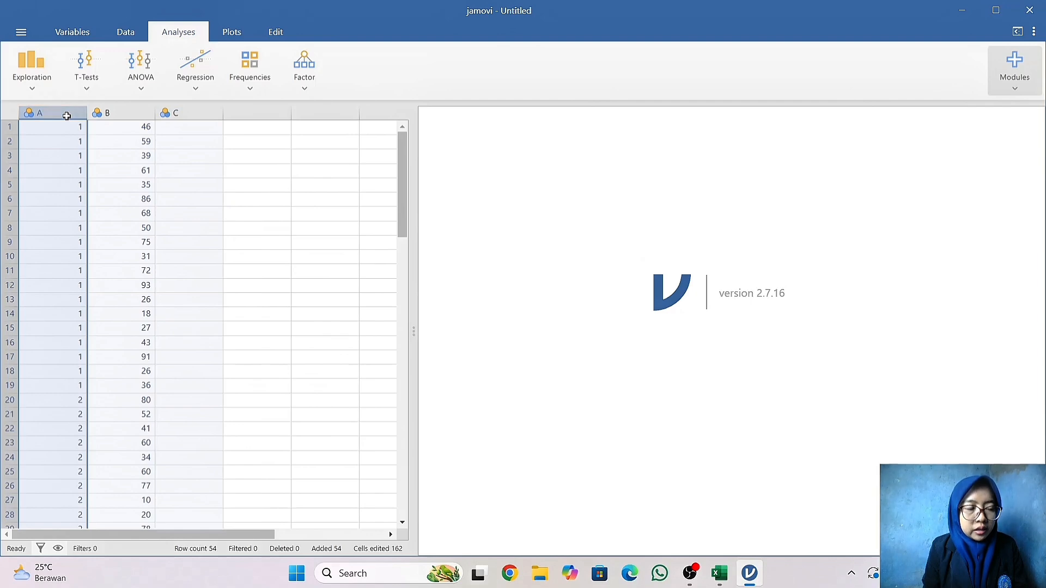
{"action": "right_click", "coordinate": [67, 116]}
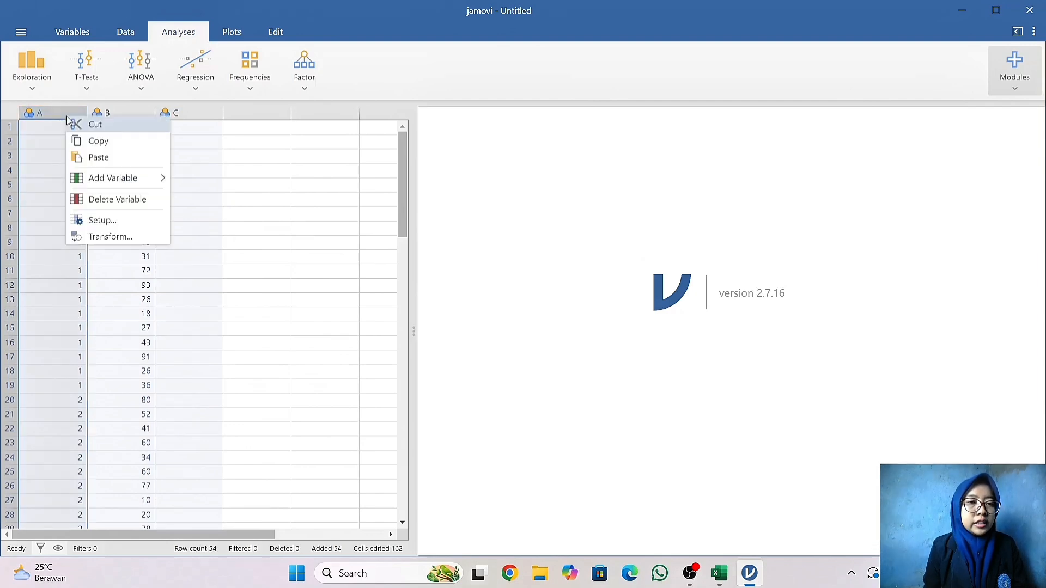
{"action": "left_click", "coordinate": [102, 221]}
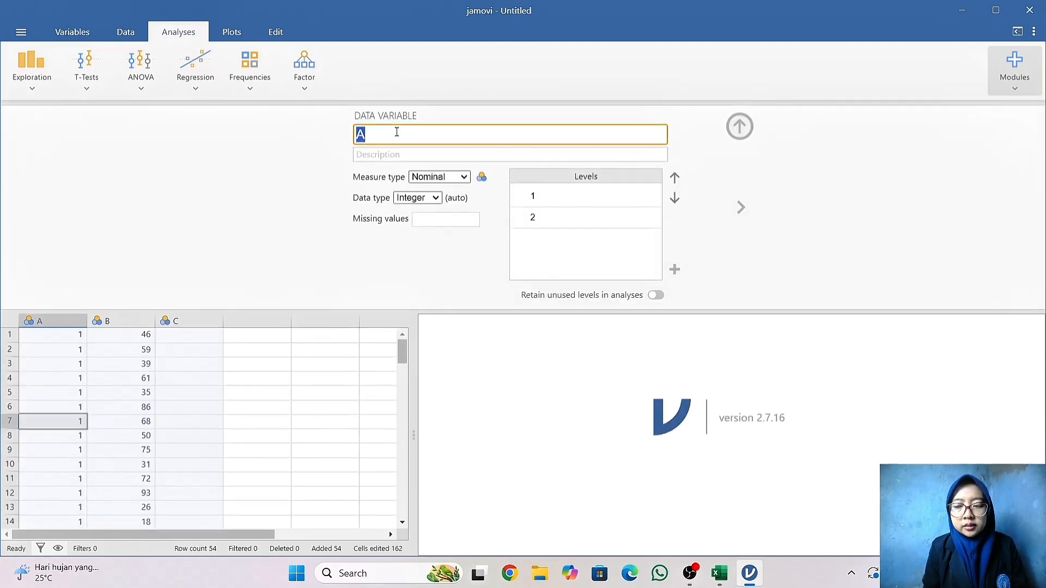
{"action": "key", "text": "BackSpace"}
{"action": "type", "text": "KELAS"}
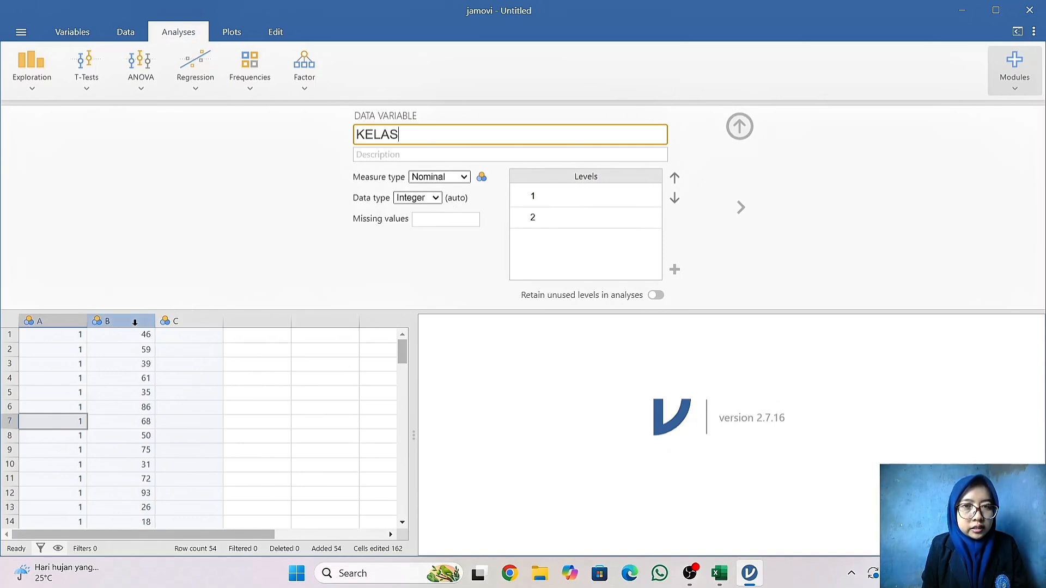
Rename variable B as NILAI and set its measure type to Continuous.
{"action": "right_click", "coordinate": [133, 322]}
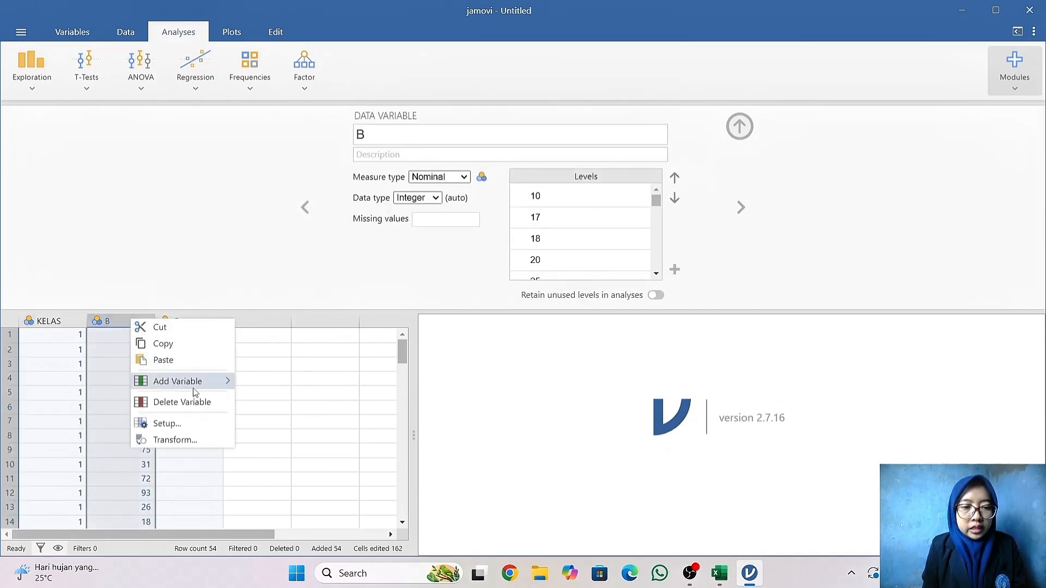
{"action": "left_click", "coordinate": [189, 424]}
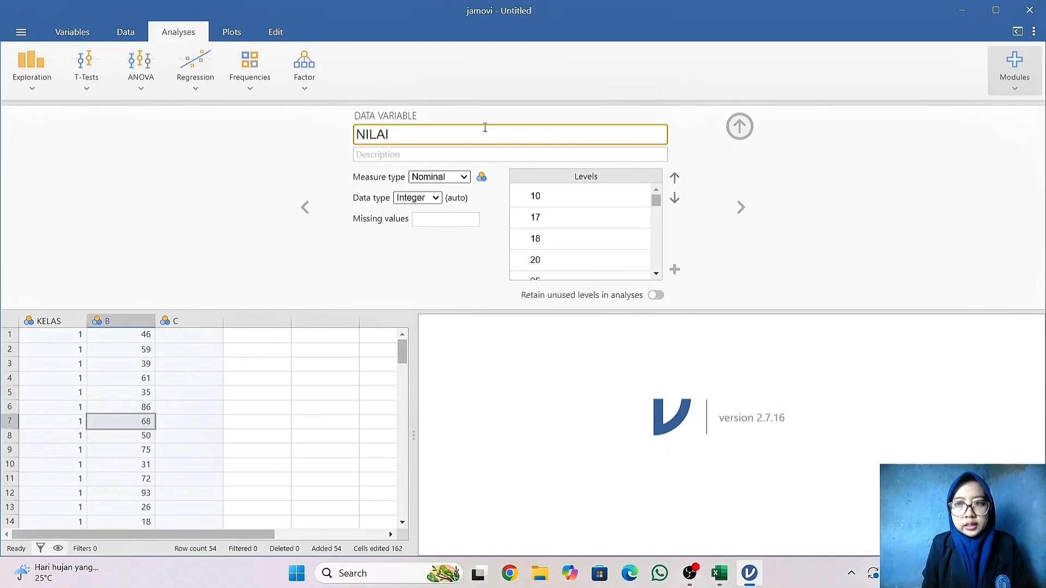
{"action": "left_click", "coordinate": [466, 175]}
{"action": "left_click", "coordinate": [460, 229]}
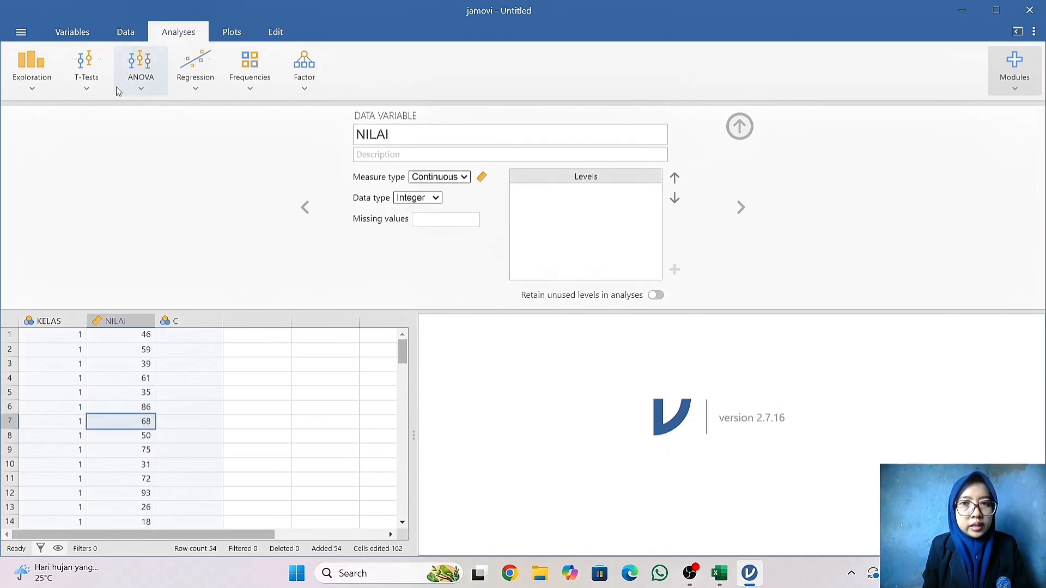
Set up an Independent Samples T-Test with NILAI as the dependent variable and KELAS as the grouping variable.
{"action": "left_click", "coordinate": [101, 80]}
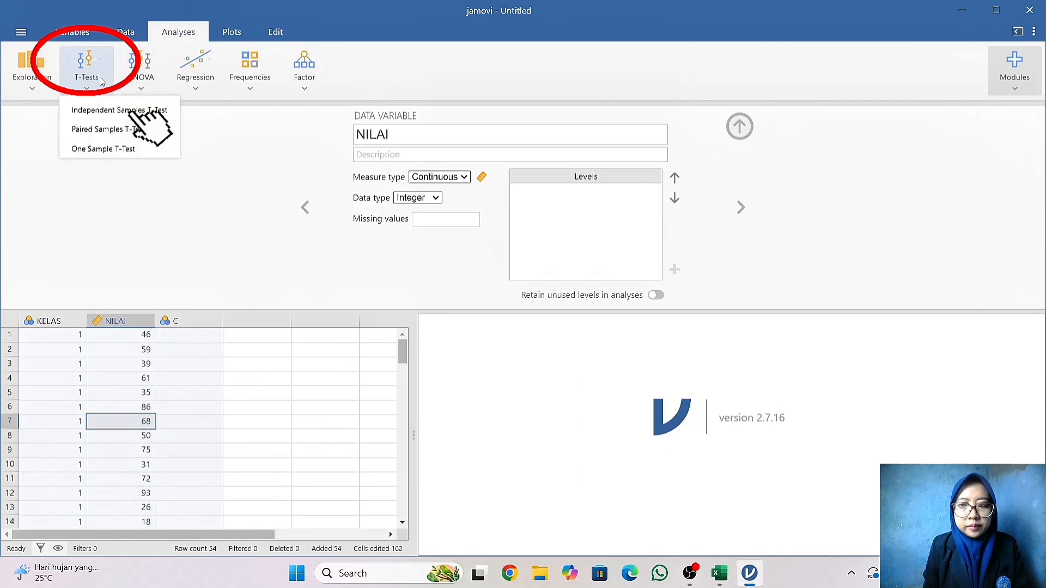
{"action": "left_click", "coordinate": [120, 110]}
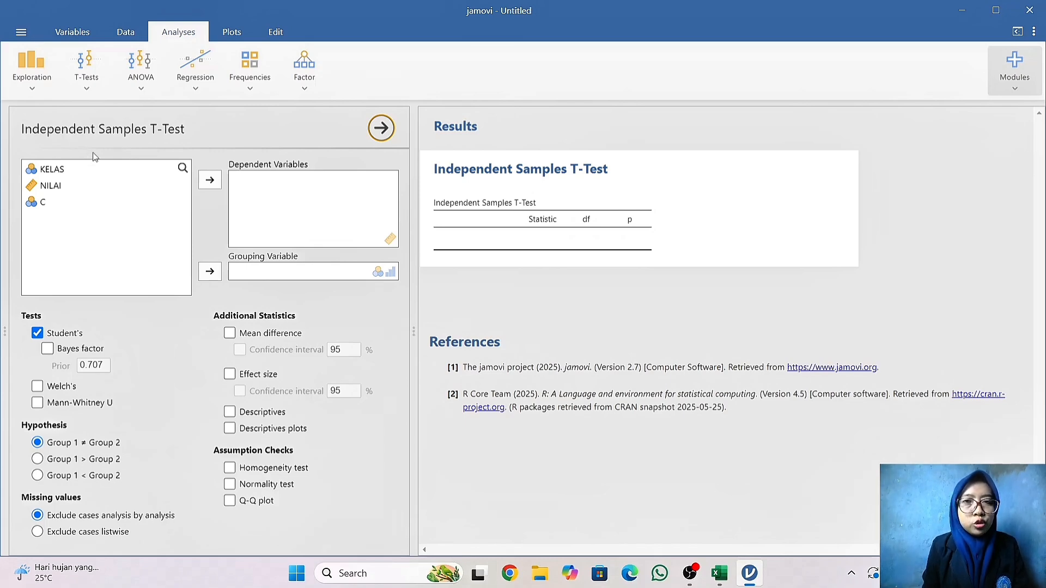
{"action": "left_click", "coordinate": [109, 193]}
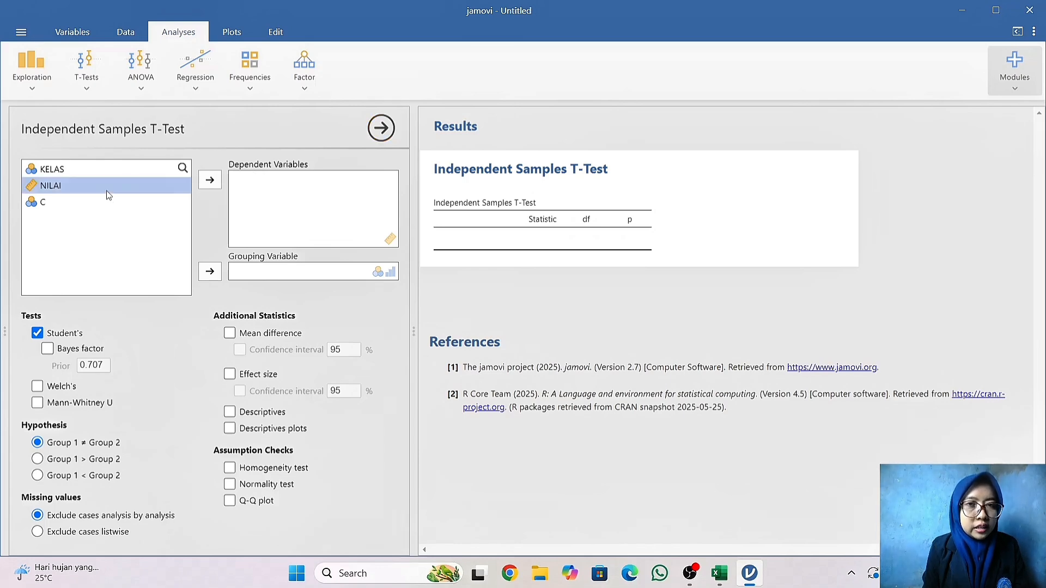
{"action": "left_click", "coordinate": [210, 180]}
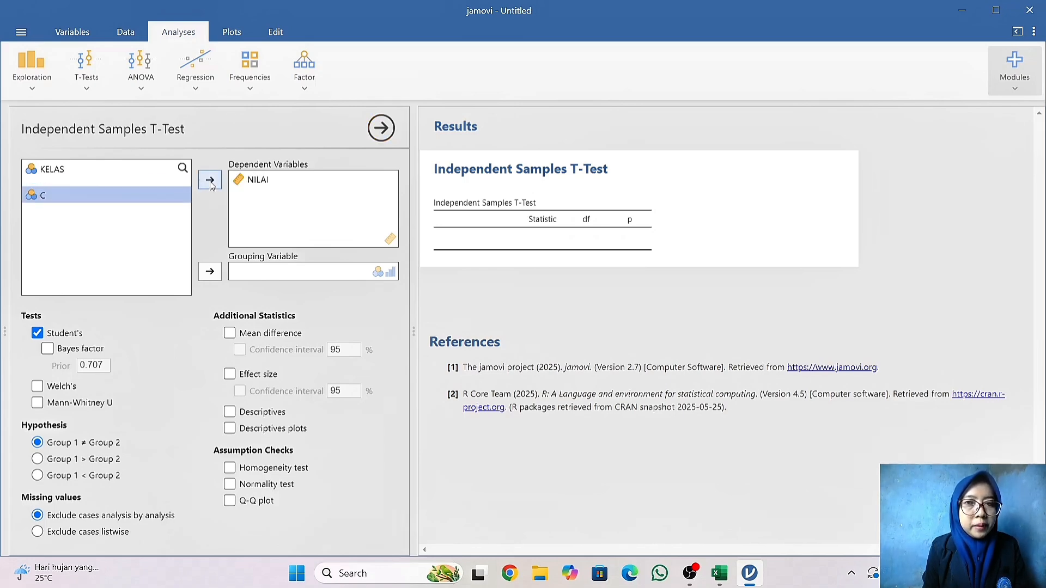
{"action": "left_click", "coordinate": [145, 170]}
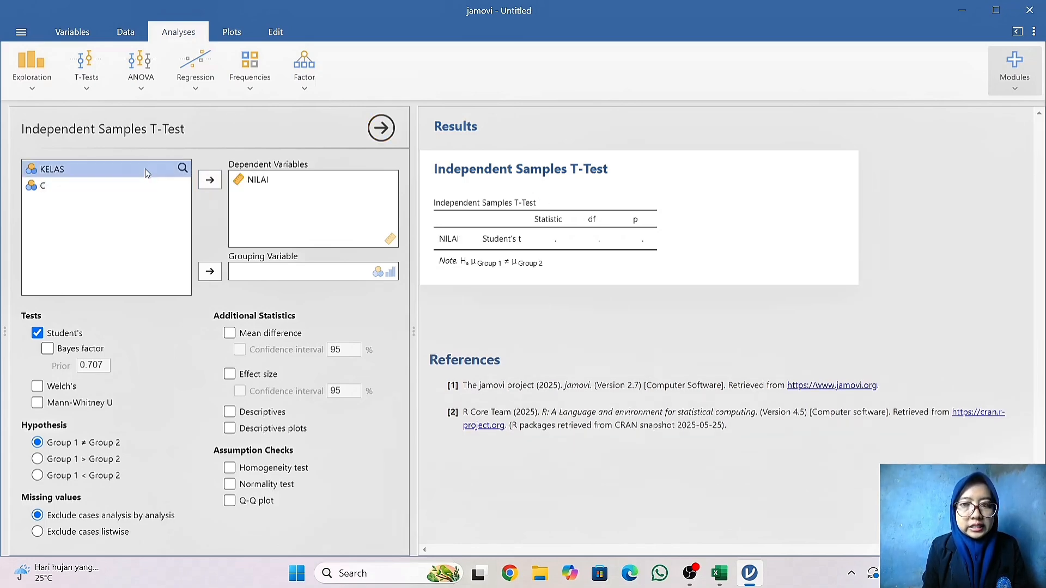
{"action": "left_click", "coordinate": [210, 271]}
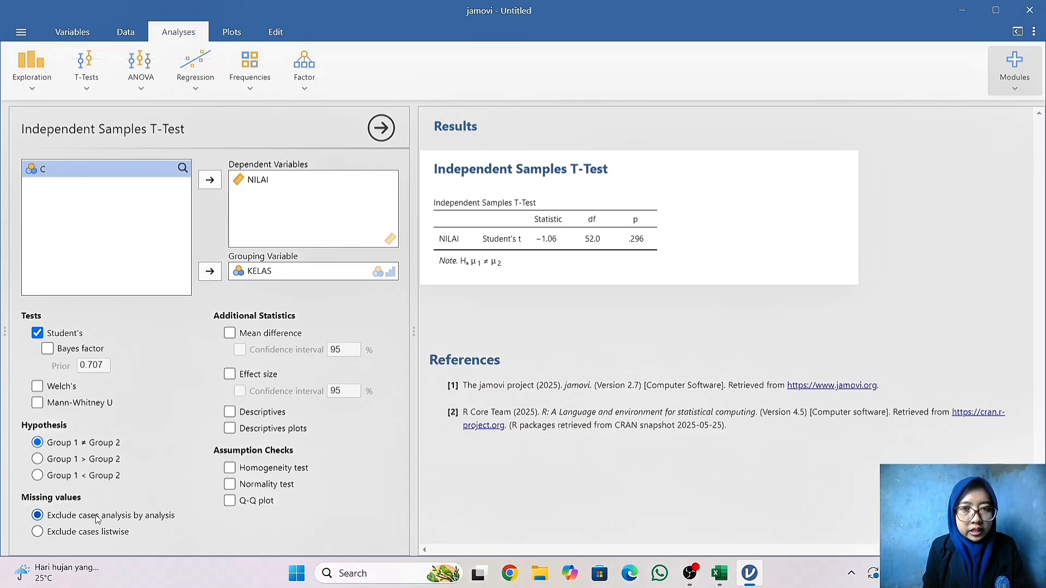
Enable the homogeneity test among the assumption checks of the t-test.
{"action": "left_click", "coordinate": [229, 468]}
{"action": "left_click", "coordinate": [231, 472]}
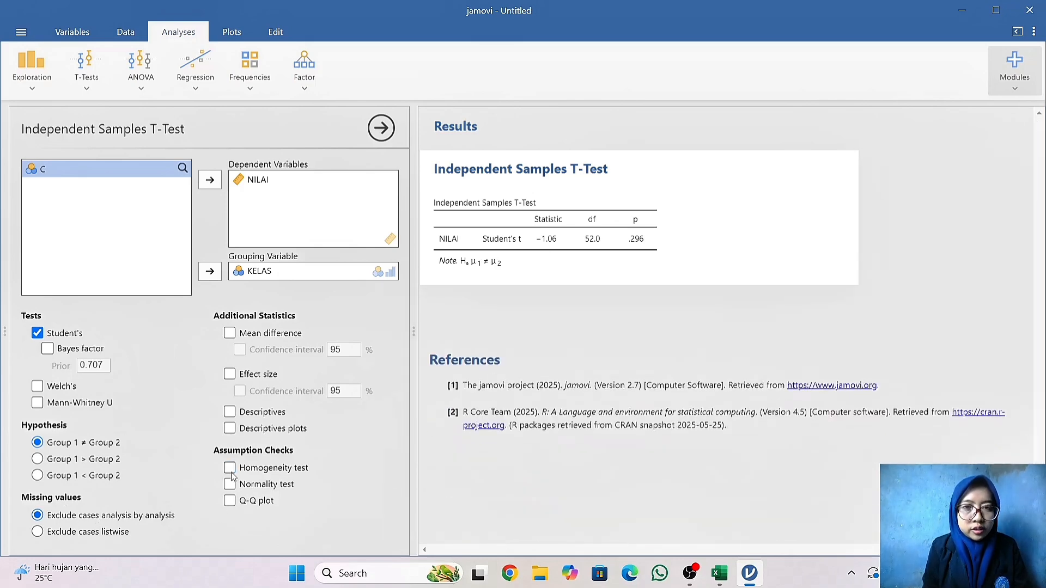
{"action": "left_click", "coordinate": [230, 471]}
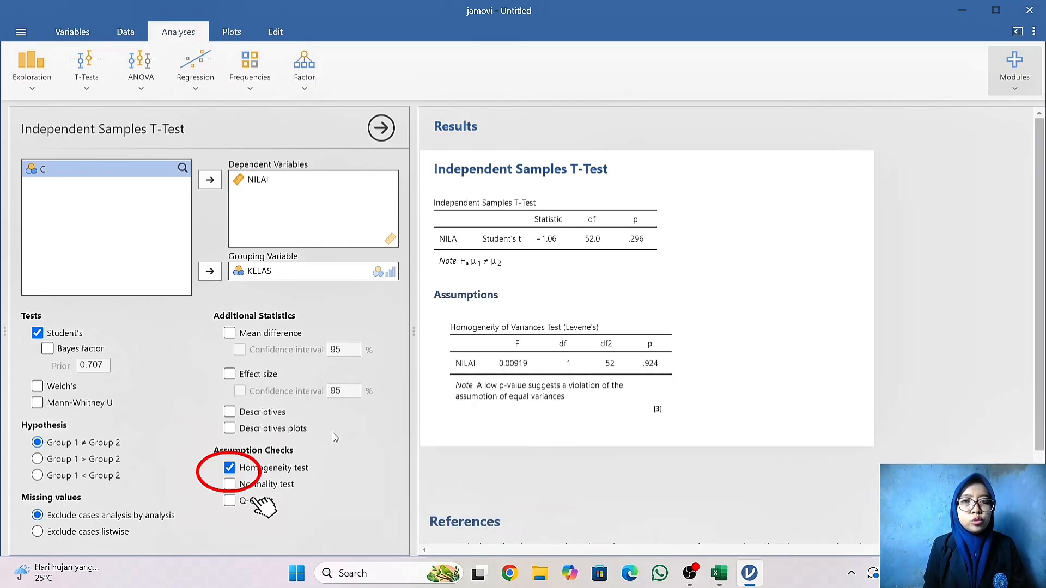